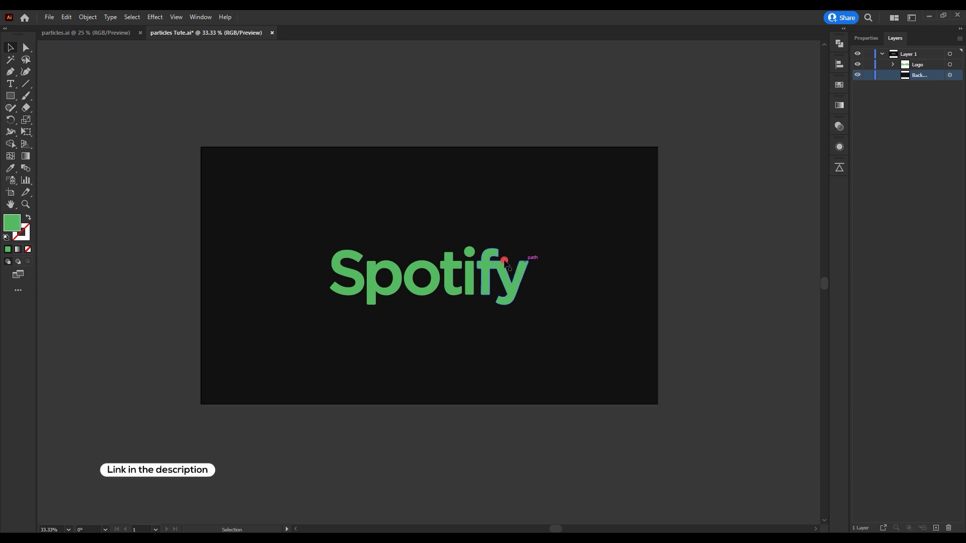
# Select the Spotify logo and its dark background rectangle and push them to After Effects with Overlord.
pyautogui.click(509, 260)
pyautogui.click(675, 180)
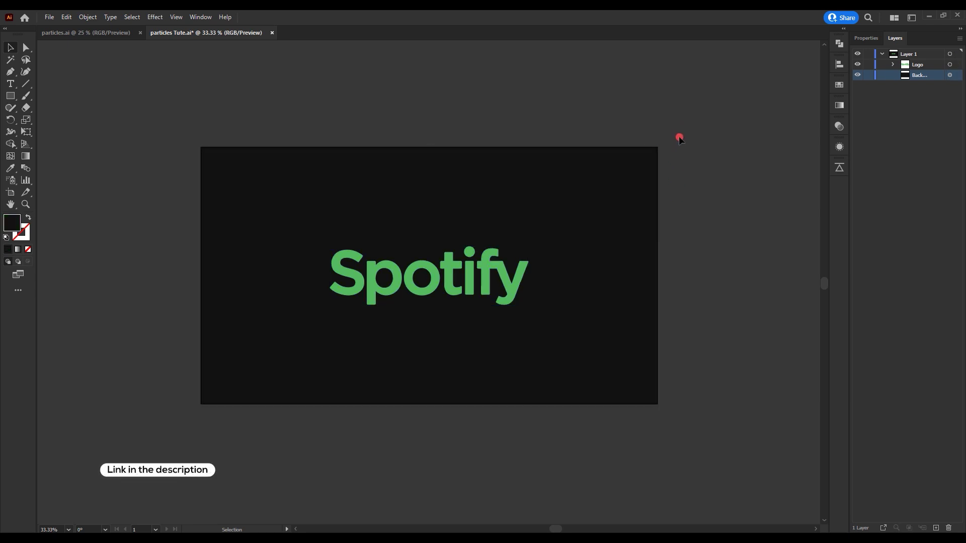
pyautogui.moveTo(679, 139); pyautogui.dragTo(186, 438)
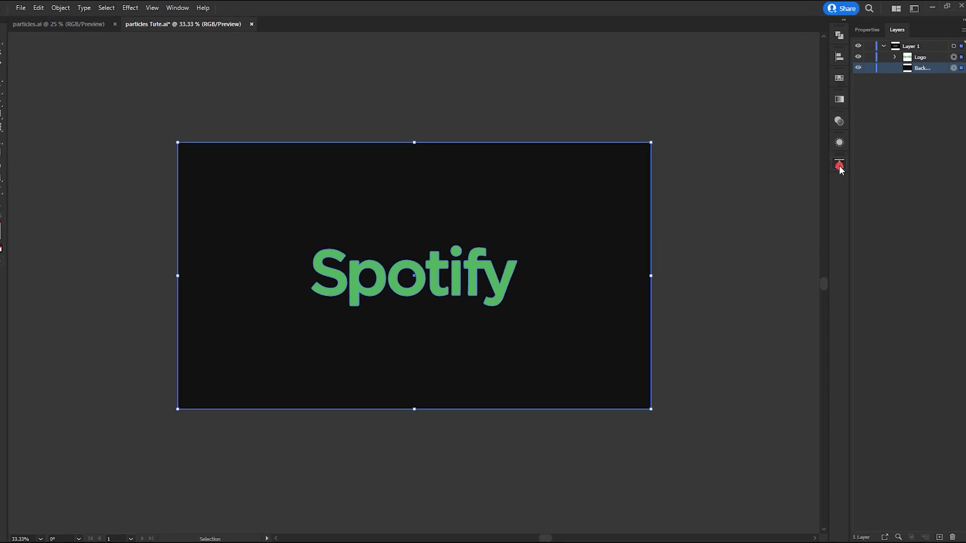
pyautogui.click(839, 167)
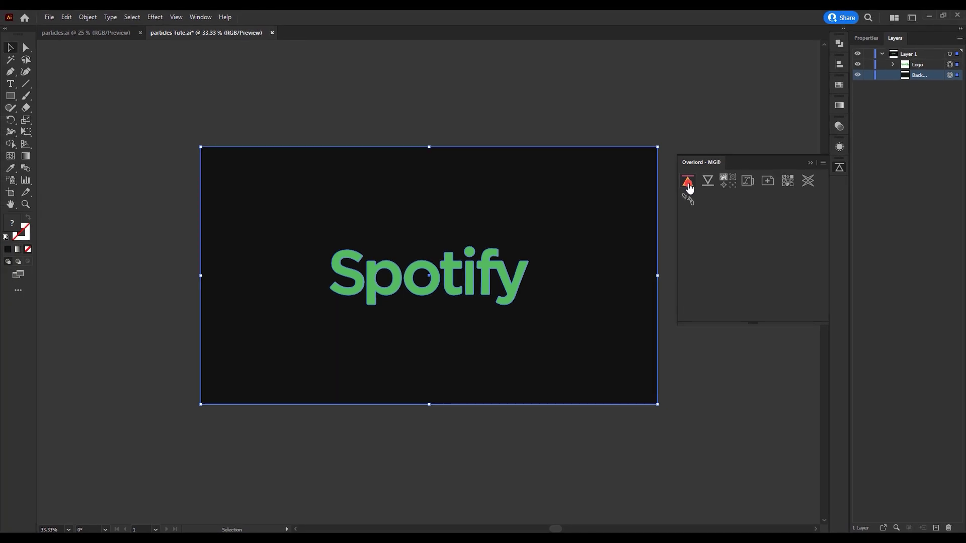
pyautogui.click(688, 182)
# Check the composition settings, then lock the Background layer.
pyautogui.rightClick(789, 150)
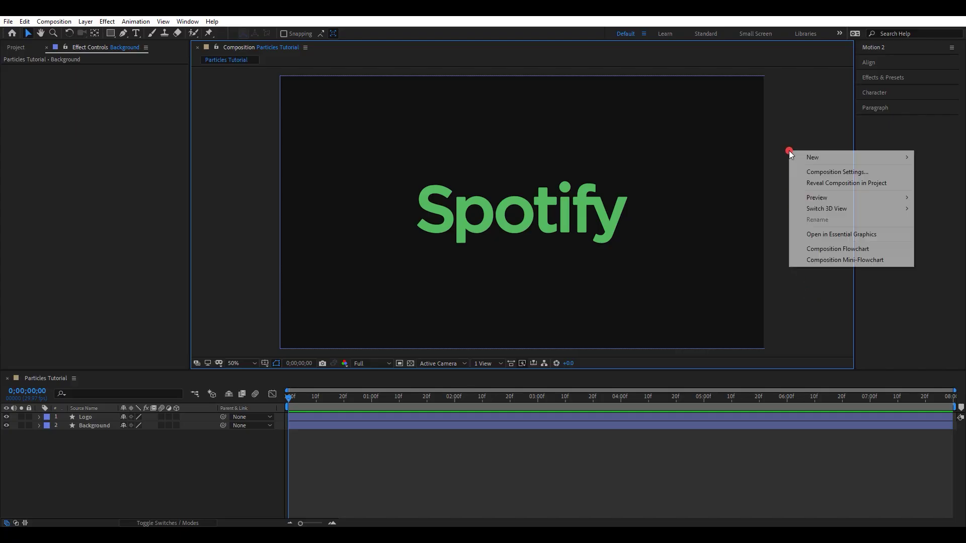
pyautogui.click(801, 169)
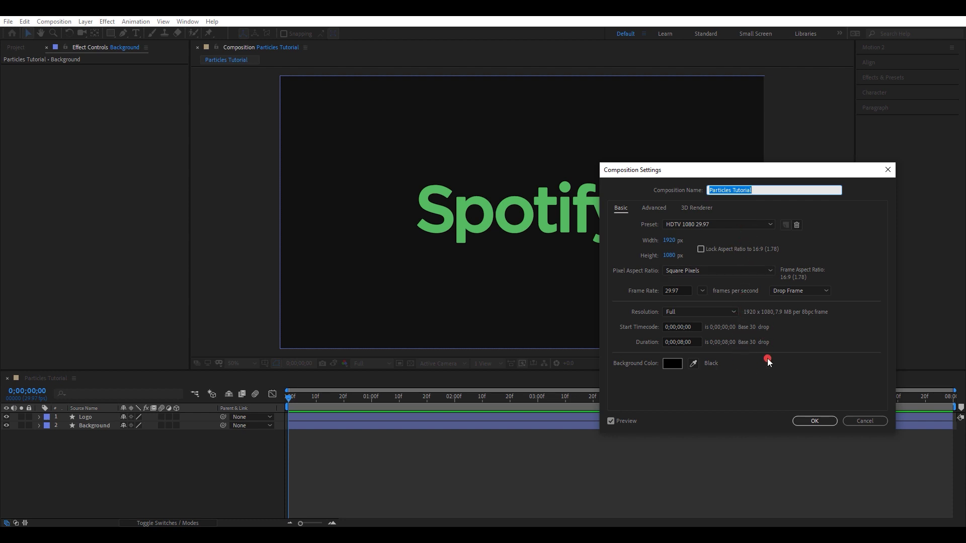
pyautogui.click(810, 421)
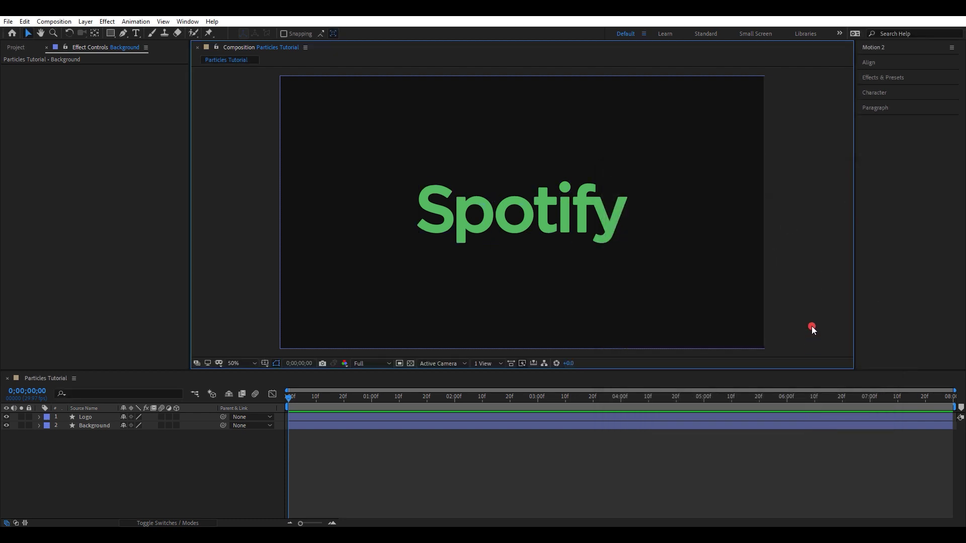
pyautogui.click(88, 418)
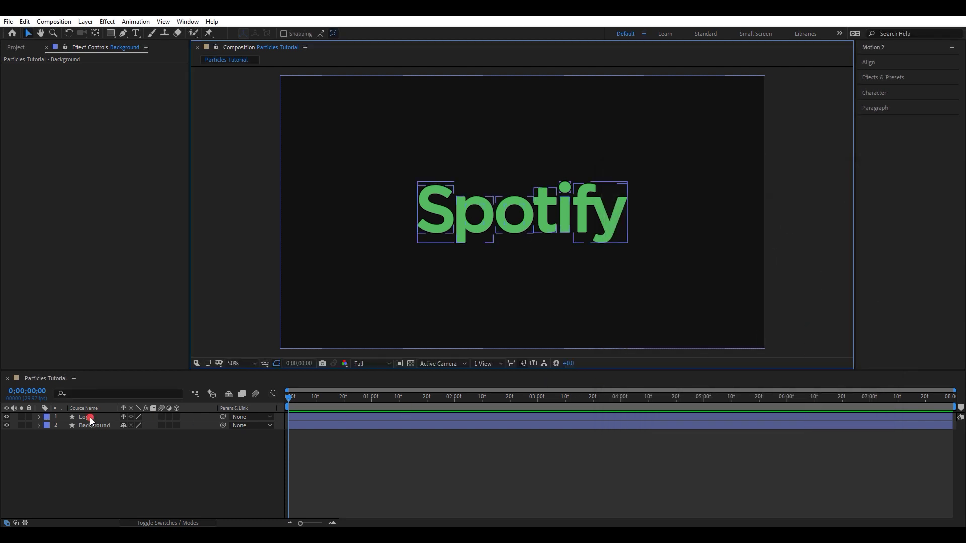
pyautogui.click(29, 426)
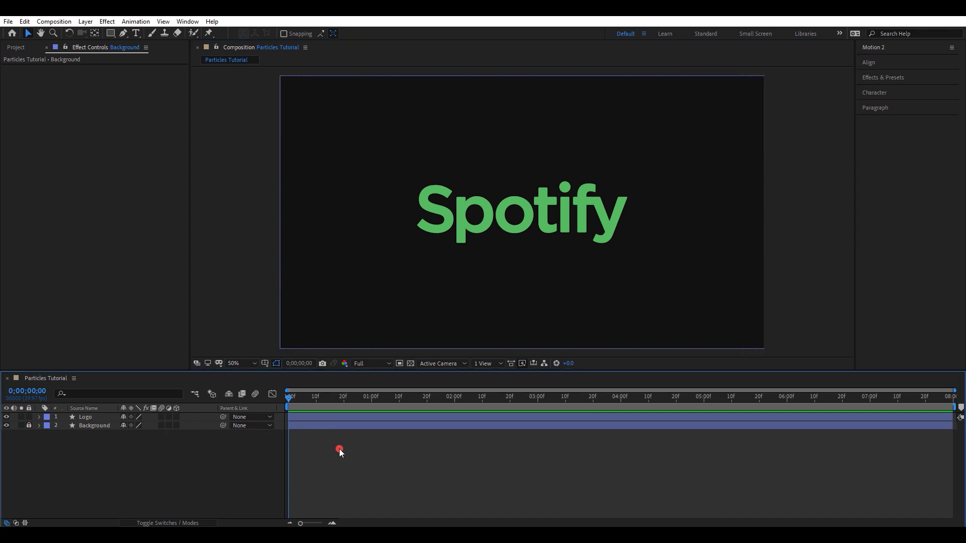
# Pre-compose the Logo layer into a precomp named 'My logo'.
pyautogui.click(86, 417)
pyautogui.rightClick(92, 417)
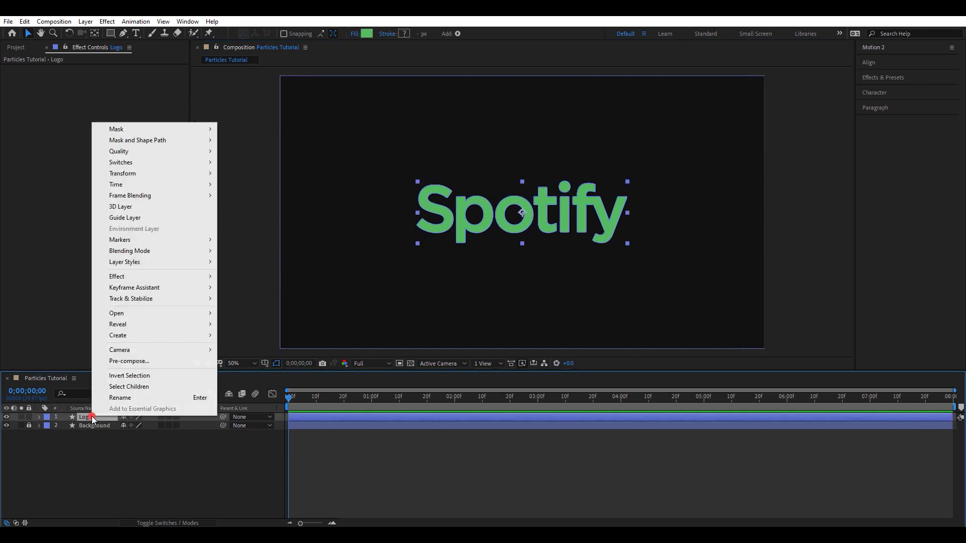
pyautogui.click(130, 361)
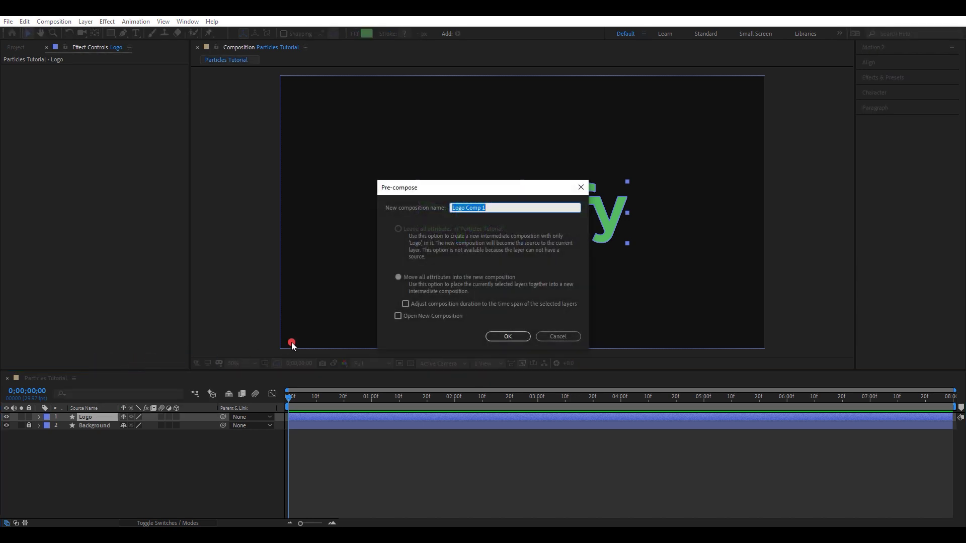
pyautogui.write('My logo')
pyautogui.click(507, 336)
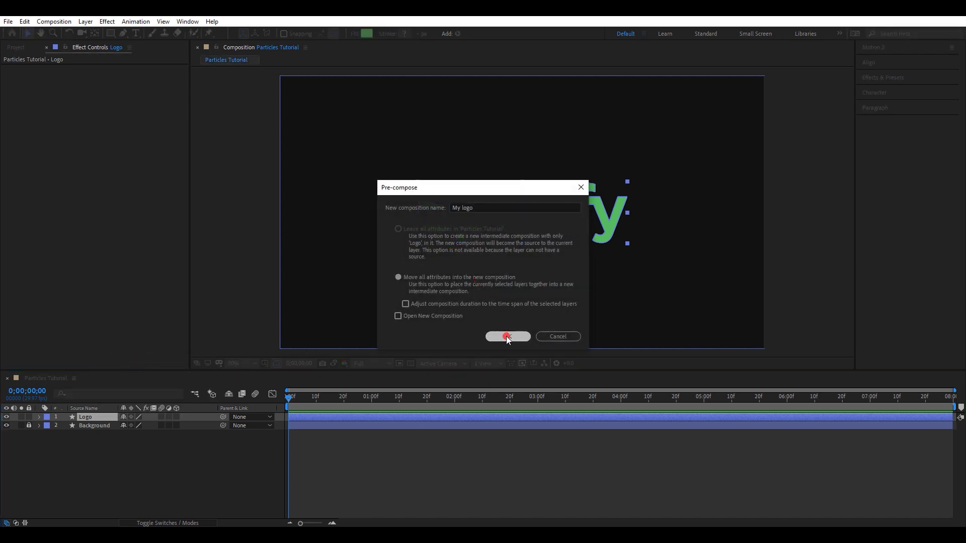
# Pre-compose the My logo layer again into a precomp named 'Particles Effect'.
pyautogui.click(379, 459)
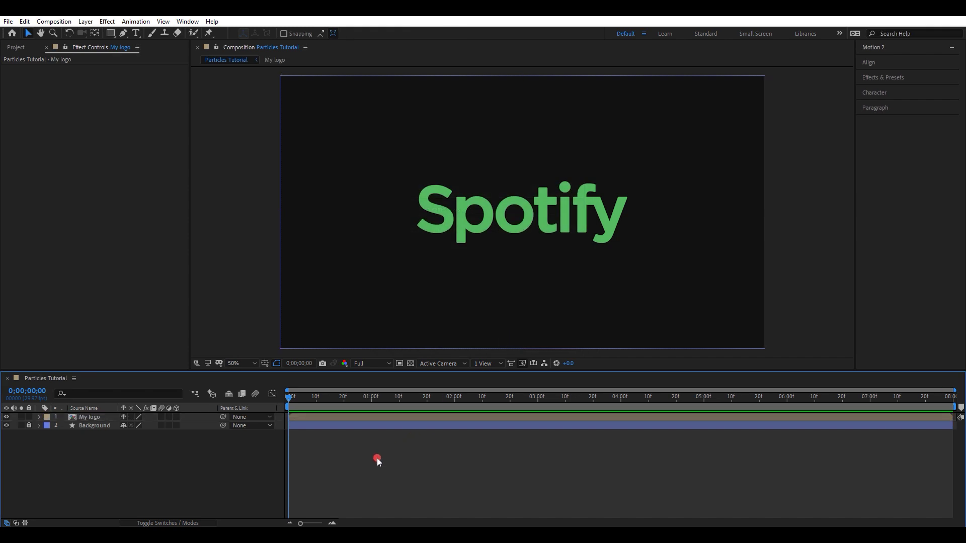
pyautogui.click(100, 420)
pyautogui.rightClick(89, 417)
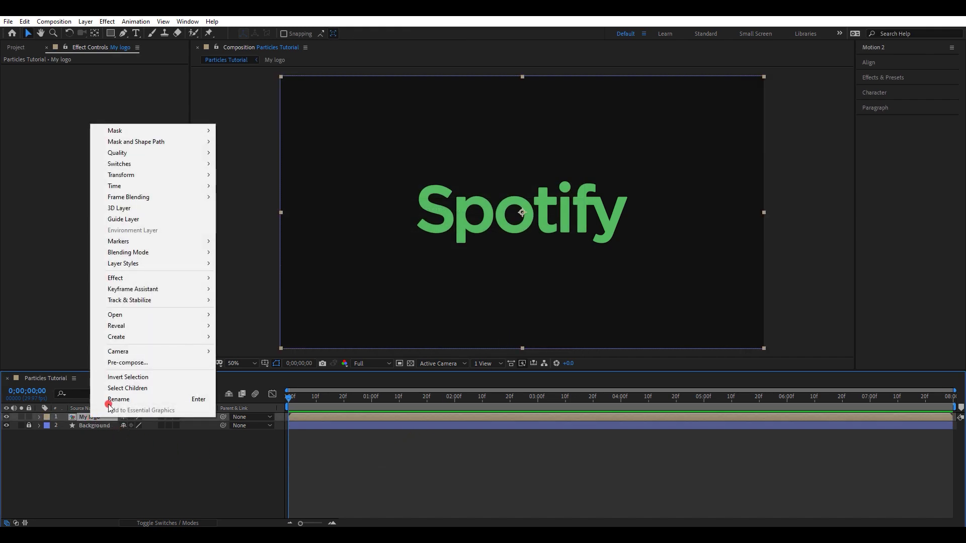
pyautogui.click(126, 362)
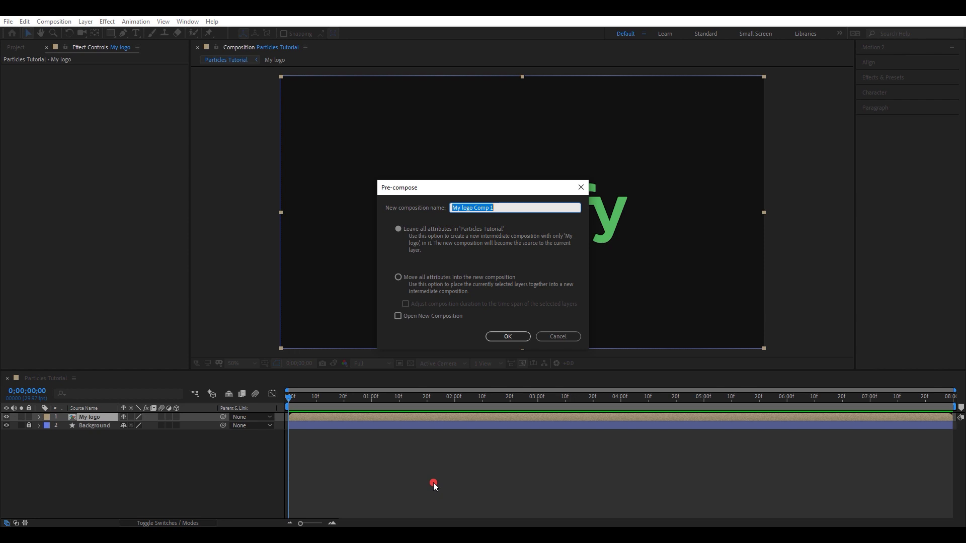
pyautogui.write('Particles Effect')
pyautogui.press('Return')
# Inside Particles Effect, draw a narrow rectangle mask on My logo along the comp's left edge.
pyautogui.click(182, 439)
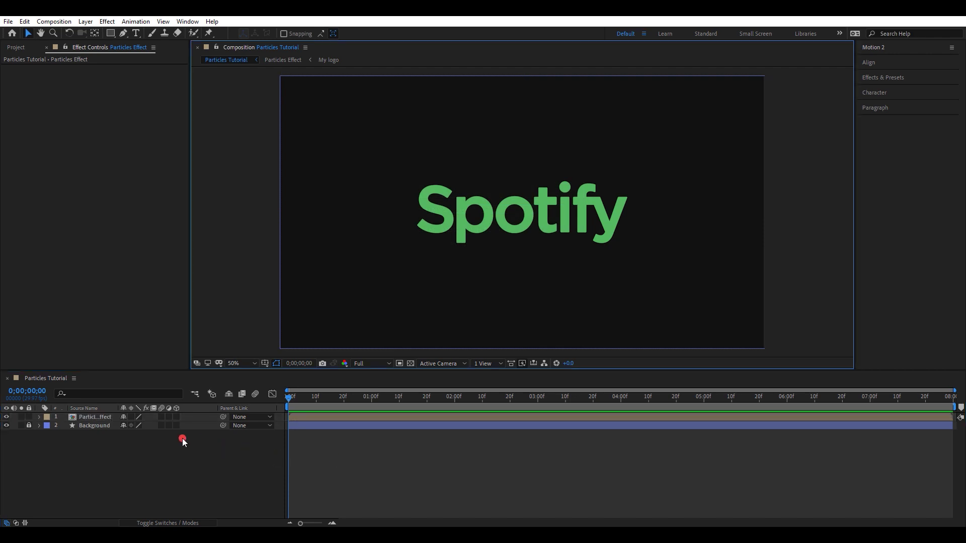
pyautogui.doubleClick(102, 417)
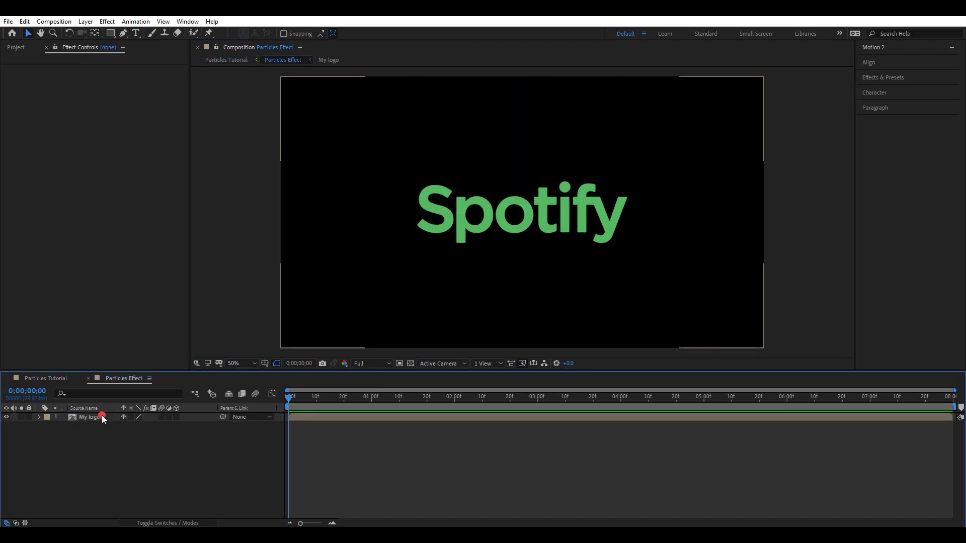
pyautogui.click(95, 418)
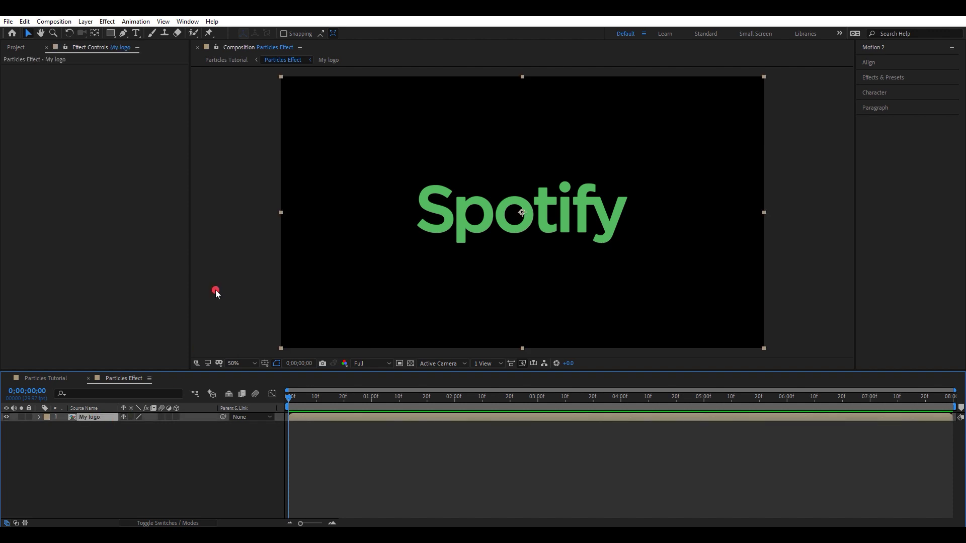
pyautogui.click(110, 33)
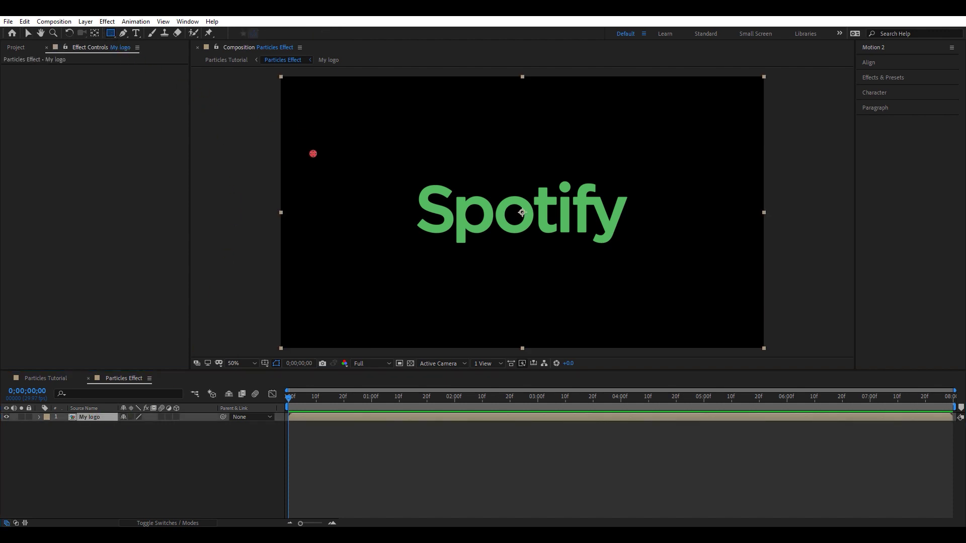
pyautogui.press('`')
pyautogui.moveTo(240, 153); pyautogui.dragTo(281, 430)
pyautogui.press('`')
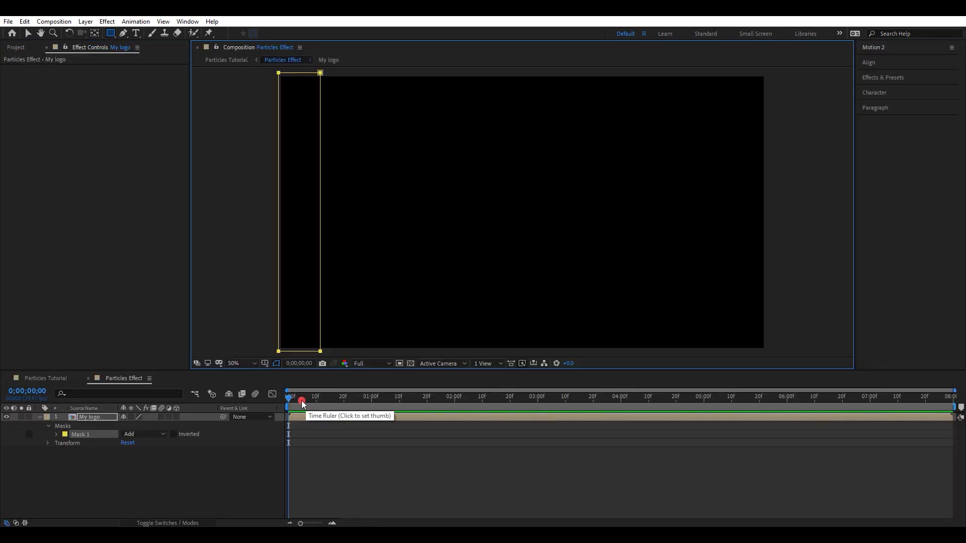
# Keyframe the Mask Path at 0s and slide the mask to the right edge at 4s.
pyautogui.click(57, 436)
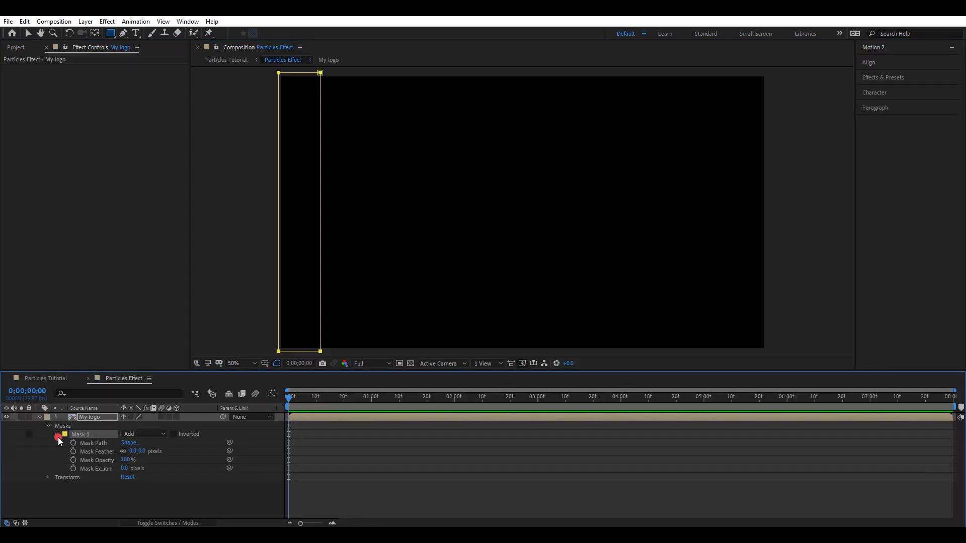
pyautogui.click(73, 443)
pyautogui.moveTo(512, 397); pyautogui.dragTo(619, 403)
pyautogui.press('n')
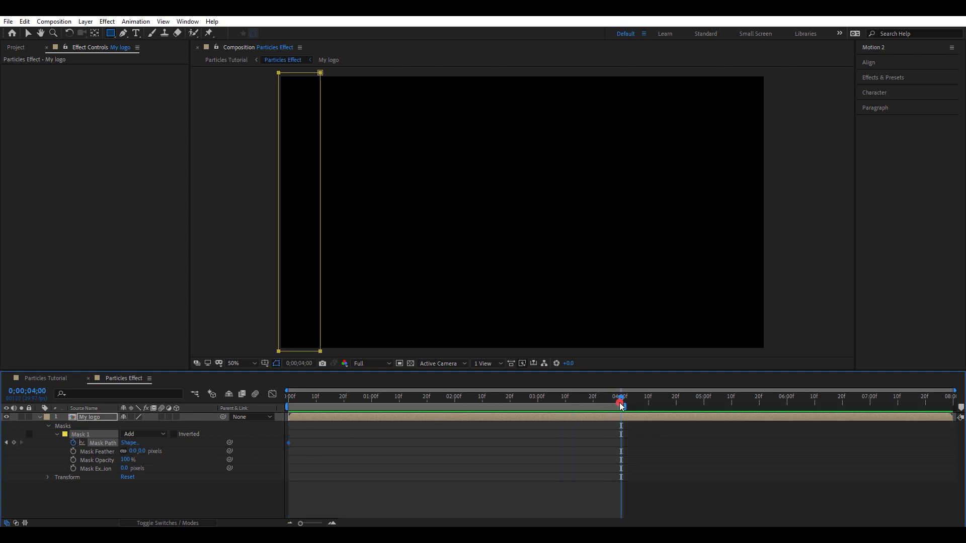
pyautogui.press('v')
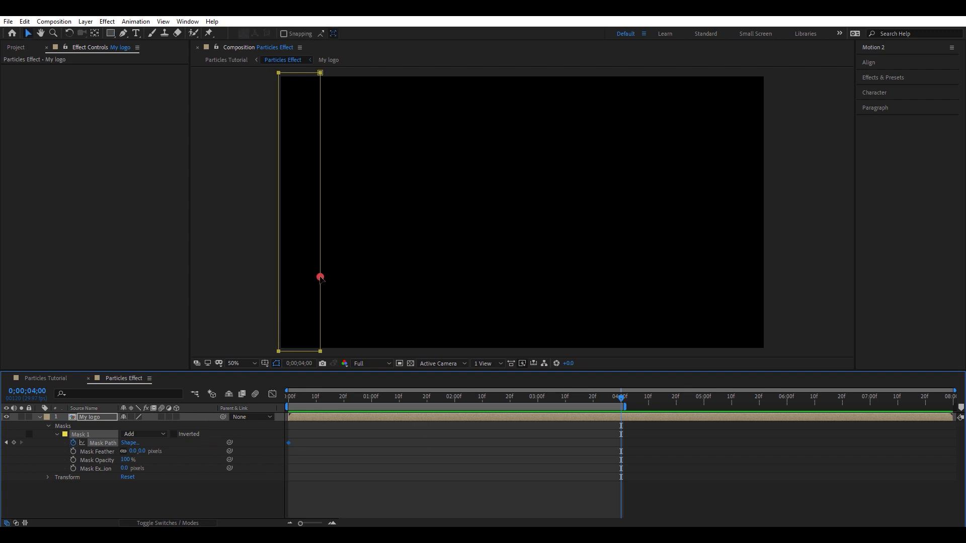
pyautogui.moveTo(320, 277); pyautogui.dragTo(763, 283)
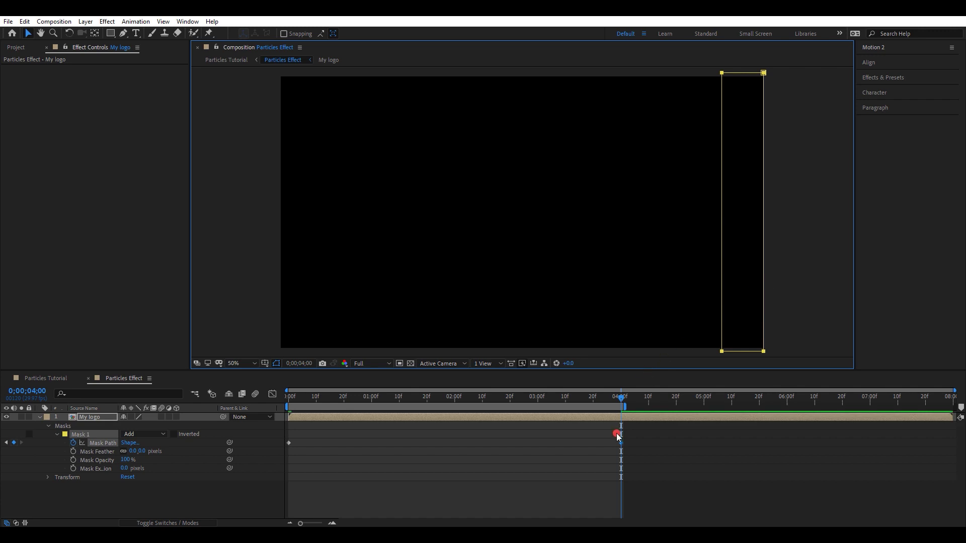
# Back in Particles Tutorial, make the Particles Effect layer 3D and hide it.
pyautogui.click(89, 379)
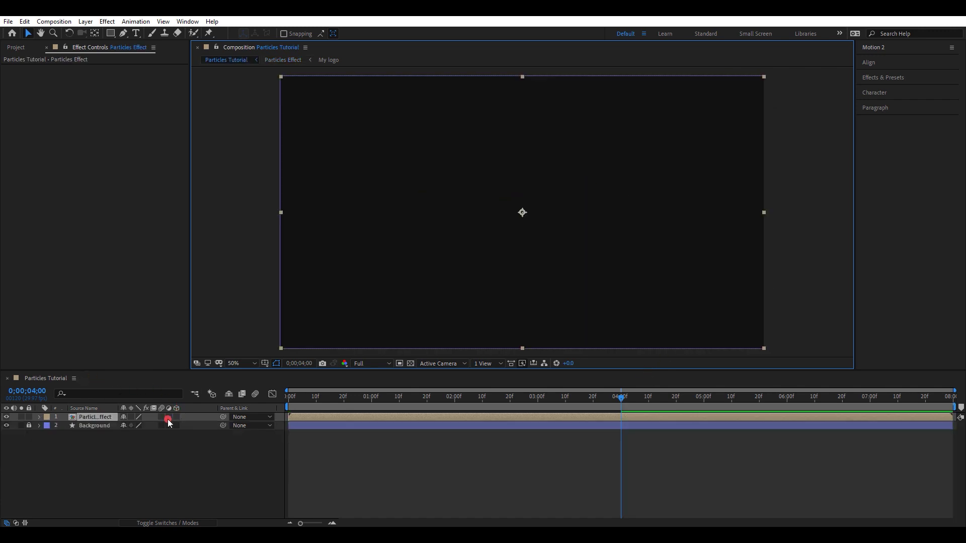
pyautogui.click(176, 417)
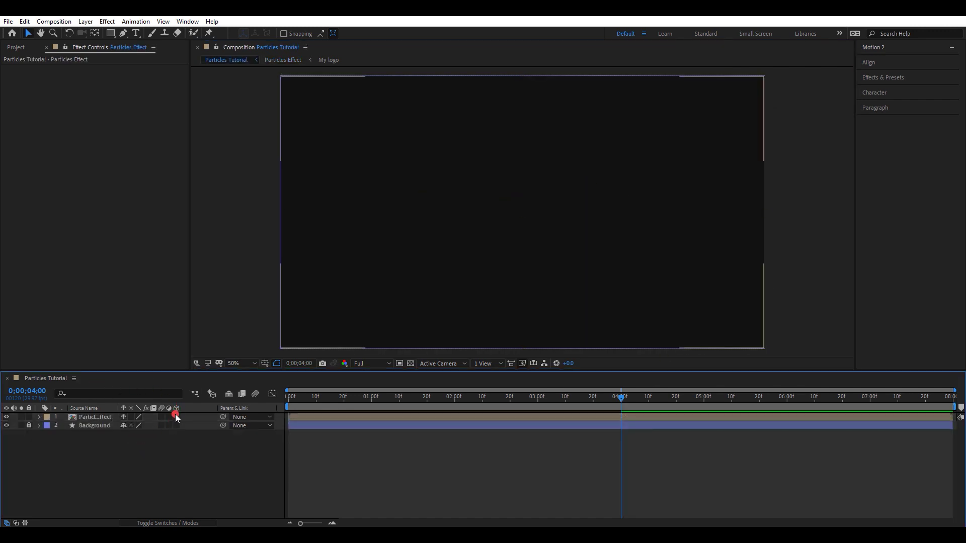
pyautogui.click(176, 417)
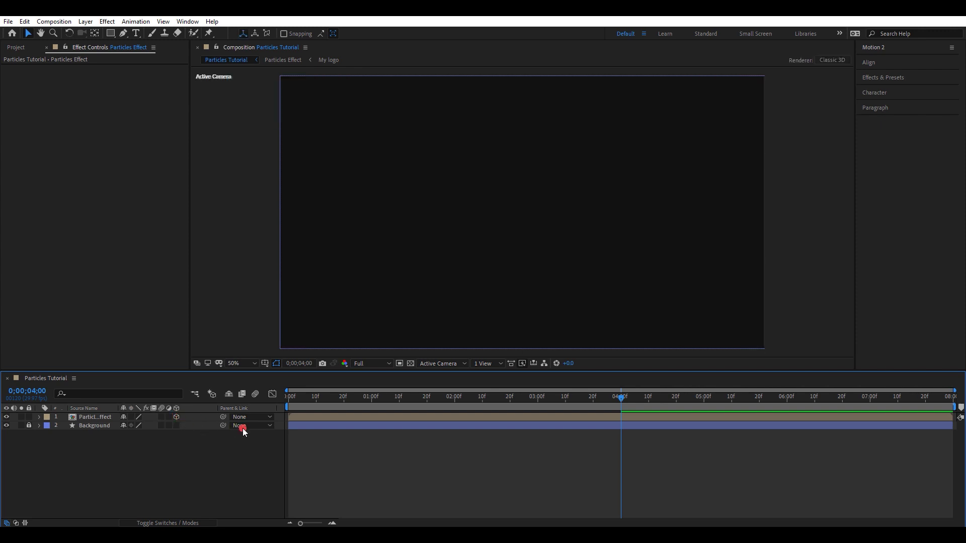
pyautogui.click(8, 417)
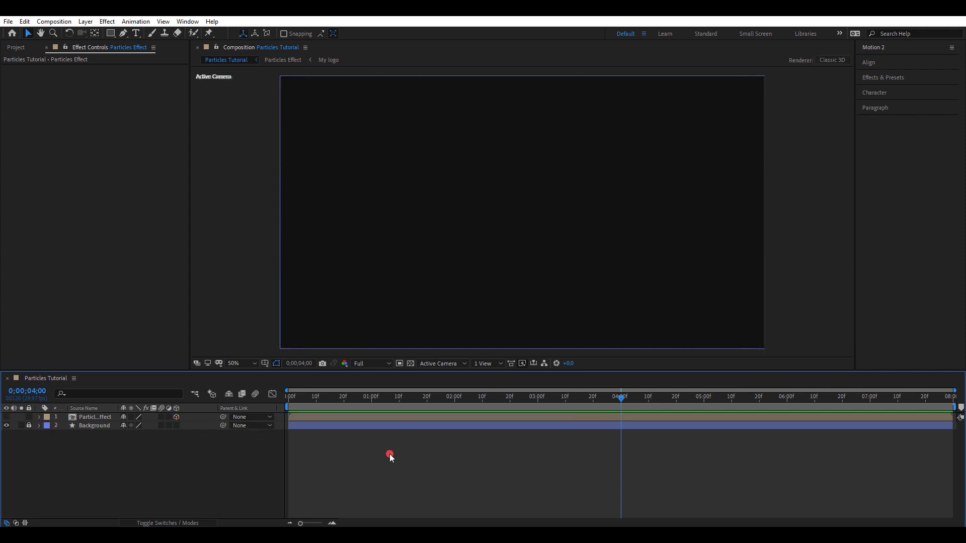
# Create a new solid layer named 'Particles'.
pyautogui.rightClick(390, 455)
pyautogui.moveTo(433, 341)
pyautogui.click(535, 366)
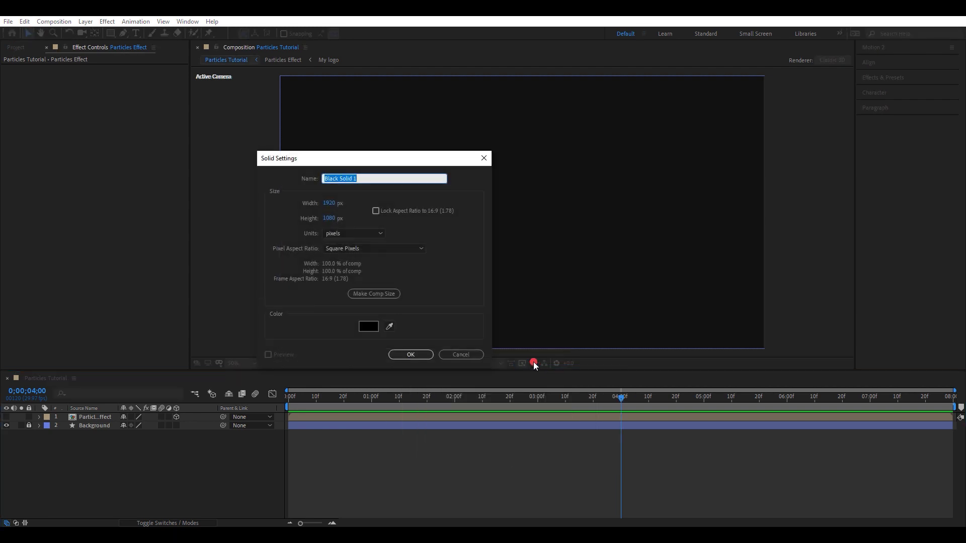
pyautogui.write('Particles')
pyautogui.press('Return')
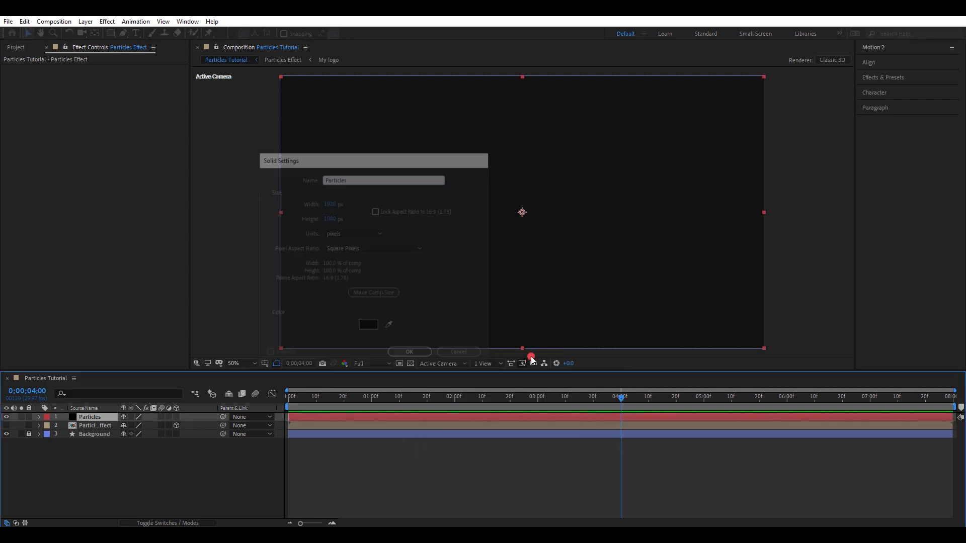
# Search the effects for 'part' and apply Trapcode Particular to the Particles solid.
pyautogui.click(884, 78)
pyautogui.click(884, 89)
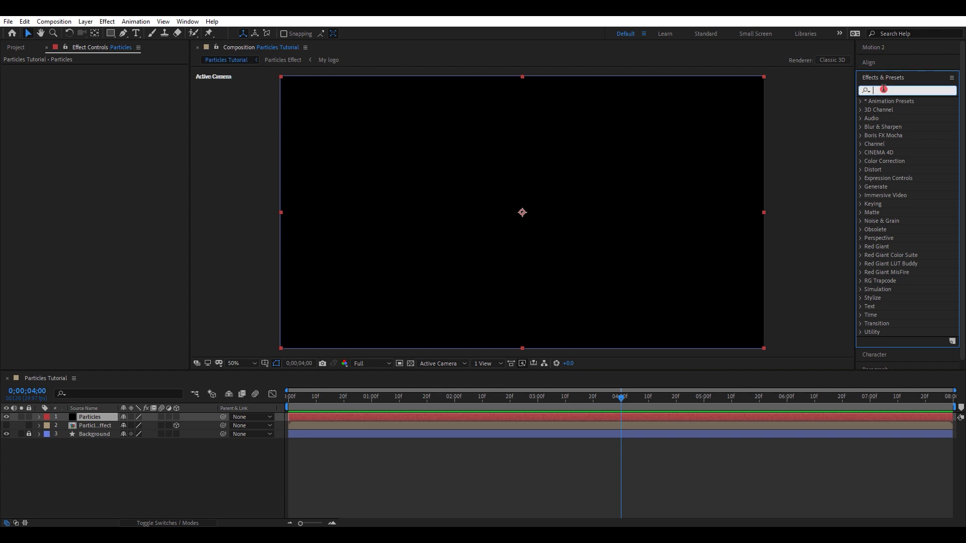
pyautogui.write('parti')
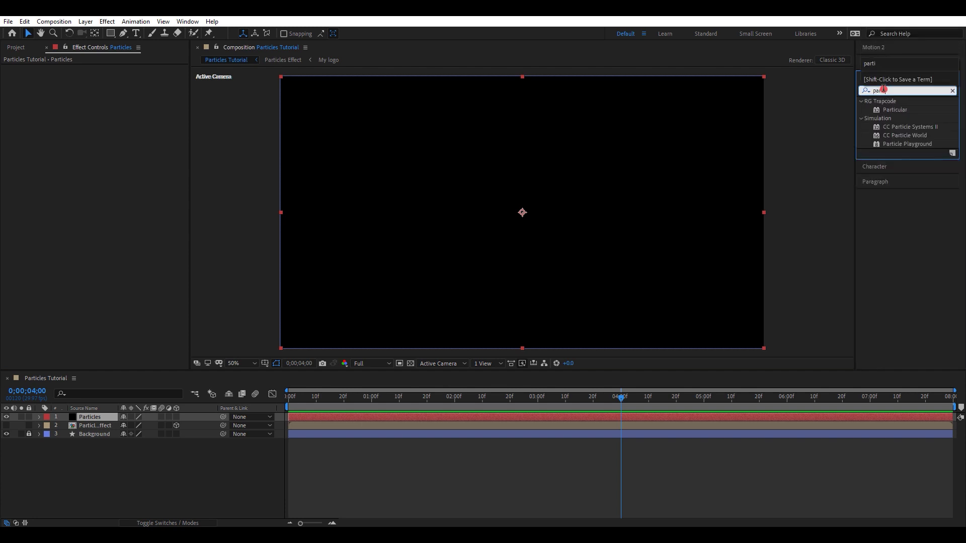
pyautogui.moveTo(896, 111); pyautogui.dragTo(113, 419)
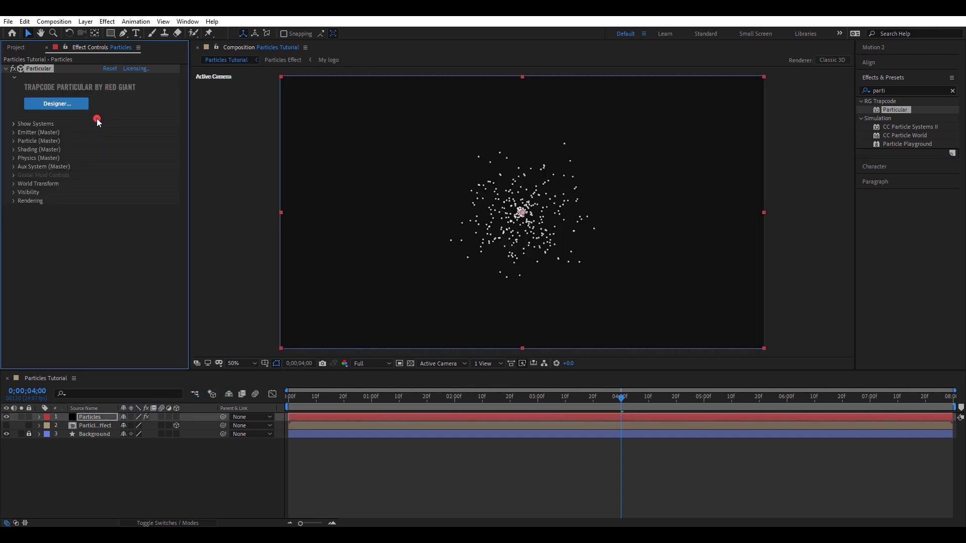
# Set Particular's emitter rate to 600000 particles per second.
pyautogui.click(13, 133)
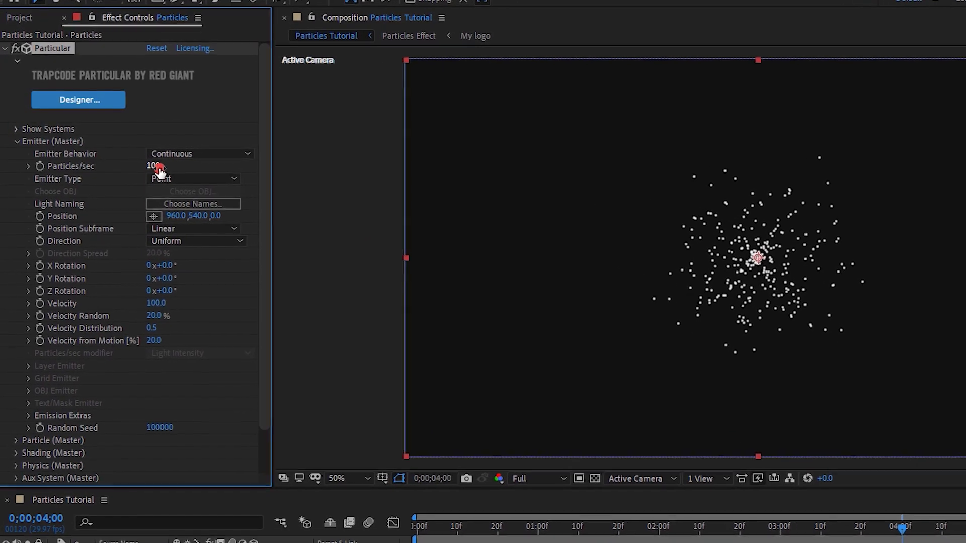
pyautogui.click(146, 163)
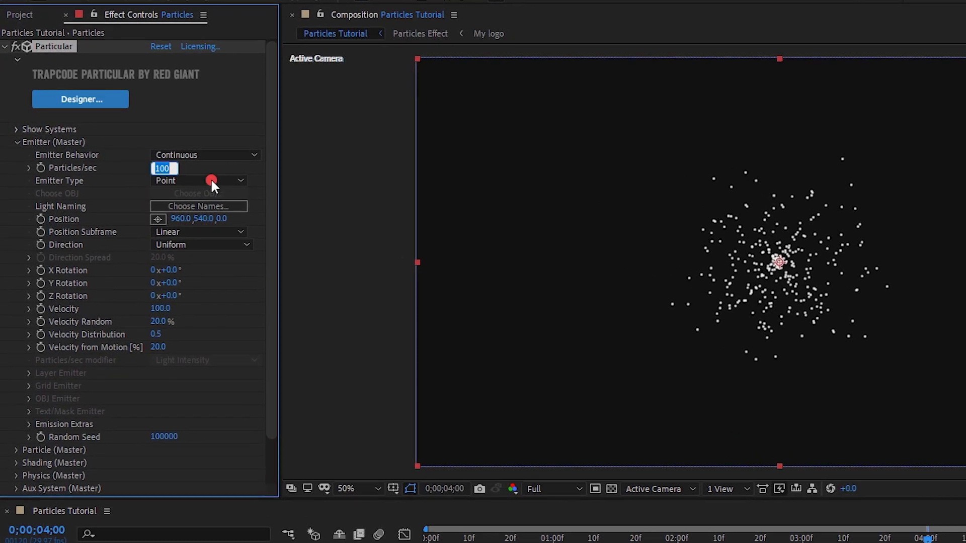
pyautogui.write('500000')
pyautogui.press('Return')
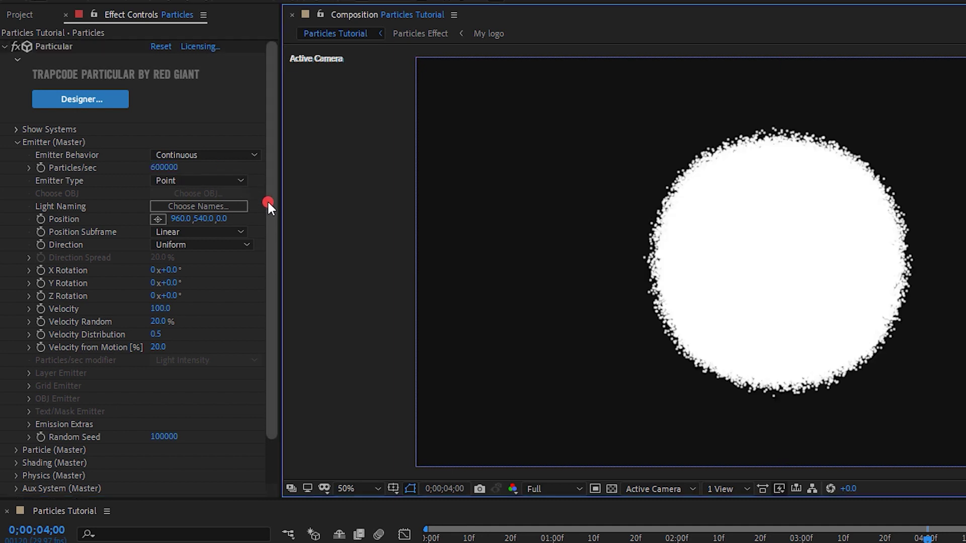
# Make the emitter a Box with XYZ Individual sizes of 0 on X, Y and Z.
pyautogui.click(221, 182)
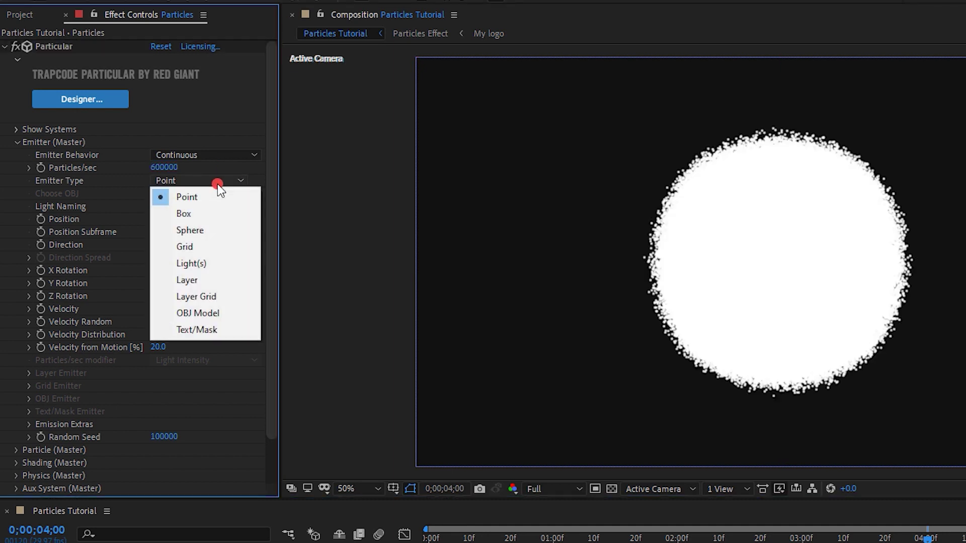
pyautogui.click(201, 215)
pyautogui.click(209, 359)
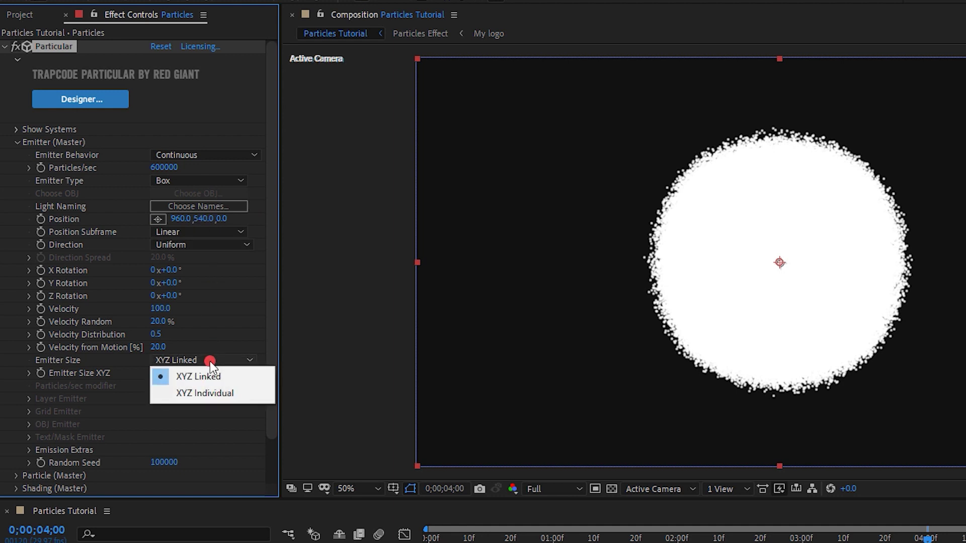
pyautogui.click(206, 393)
pyautogui.click(157, 373)
pyautogui.write('0')
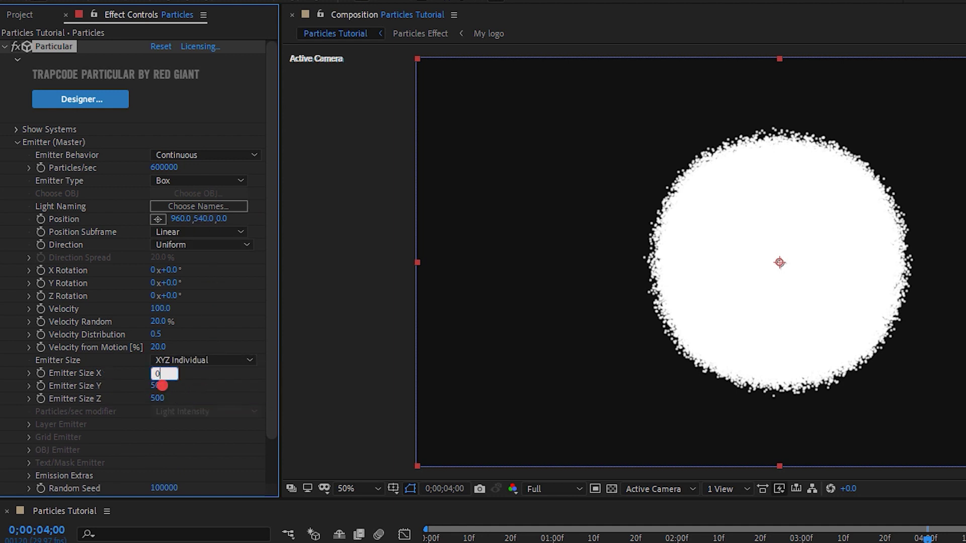
pyautogui.click(161, 386)
pyautogui.write('0')
pyautogui.click(157, 399)
pyautogui.write('0')
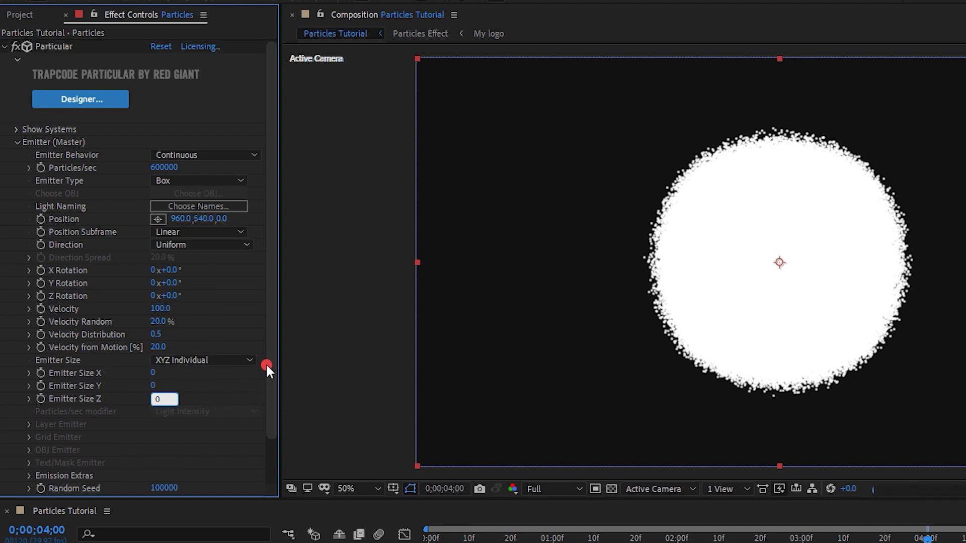
pyautogui.click(306, 346)
# Switch Emitter Type to Layer; set Velocity 150, Random 50%, Distribution 1, Motion 90.
pyautogui.click(206, 181)
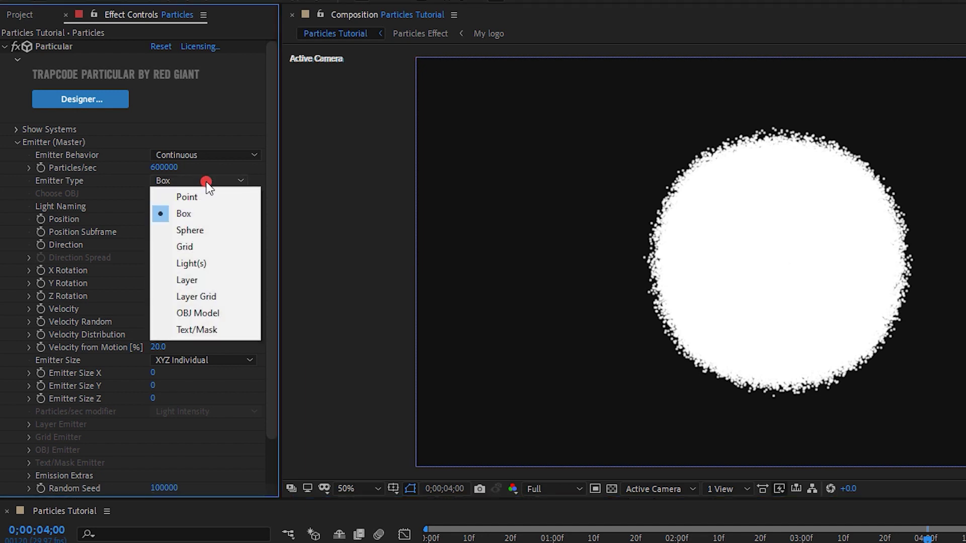
pyautogui.click(197, 279)
pyautogui.click(164, 308)
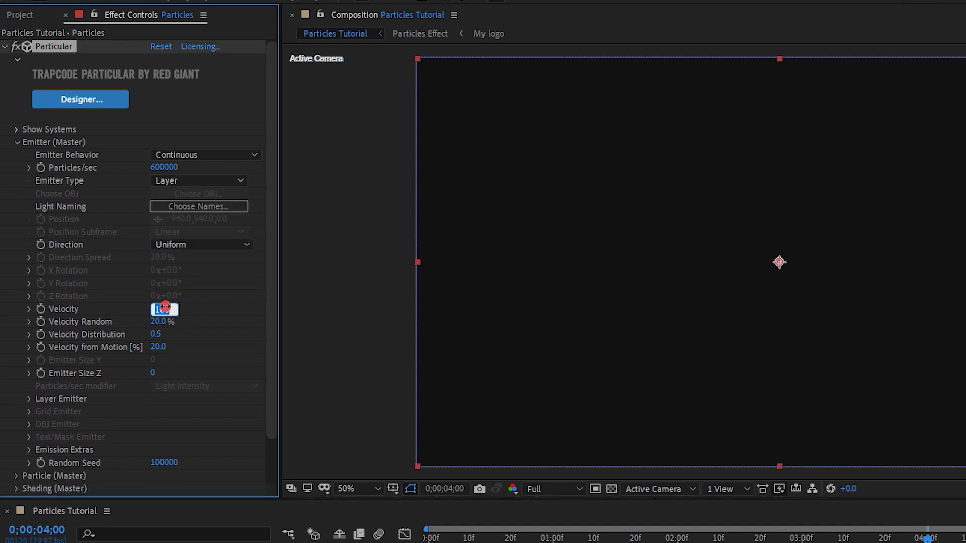
pyautogui.write('15')
pyautogui.press('Return')
pyautogui.click(167, 321)
pyautogui.write('50')
pyautogui.click(160, 335)
pyautogui.click(169, 345)
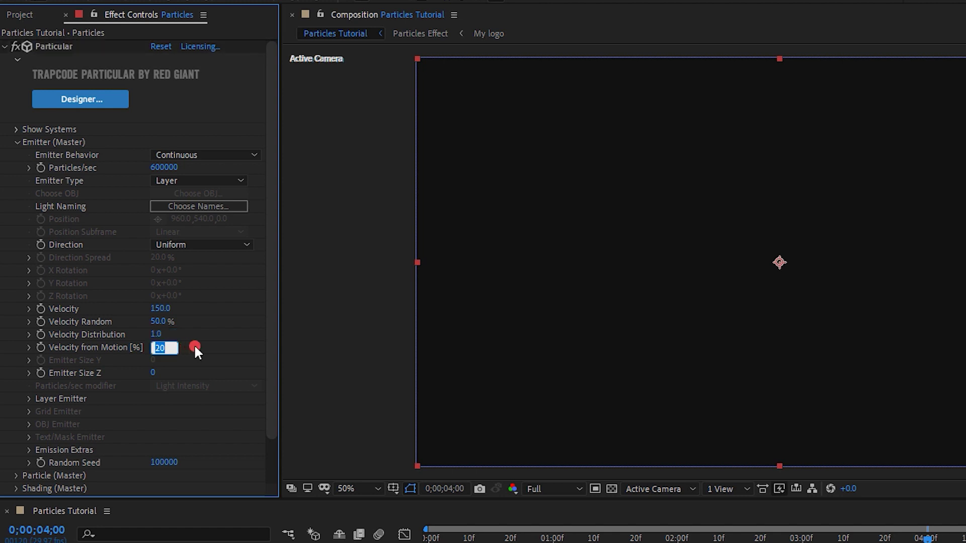
pyautogui.write('90')
pyautogui.click(323, 354)
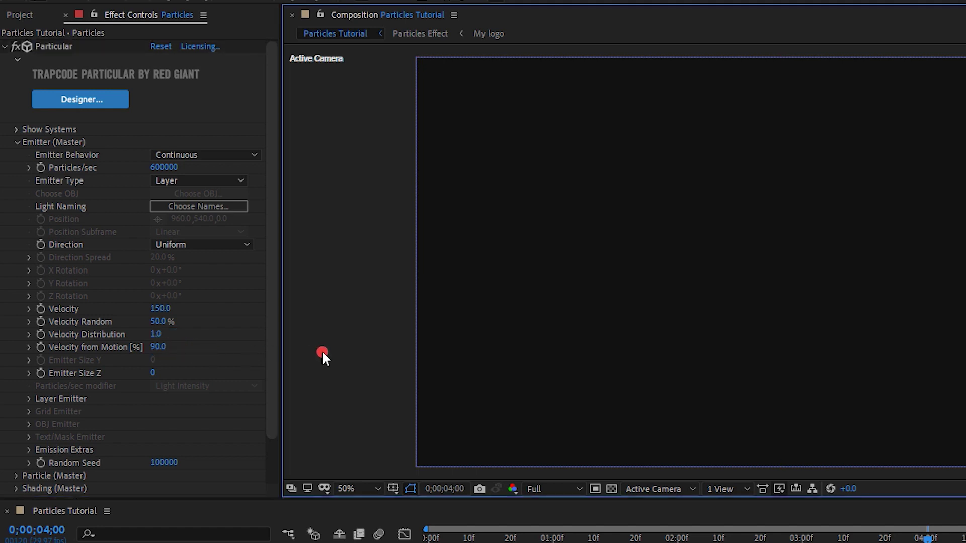
# Choose the Particles Effect layer as the Layer Emitter source.
pyautogui.click(30, 398)
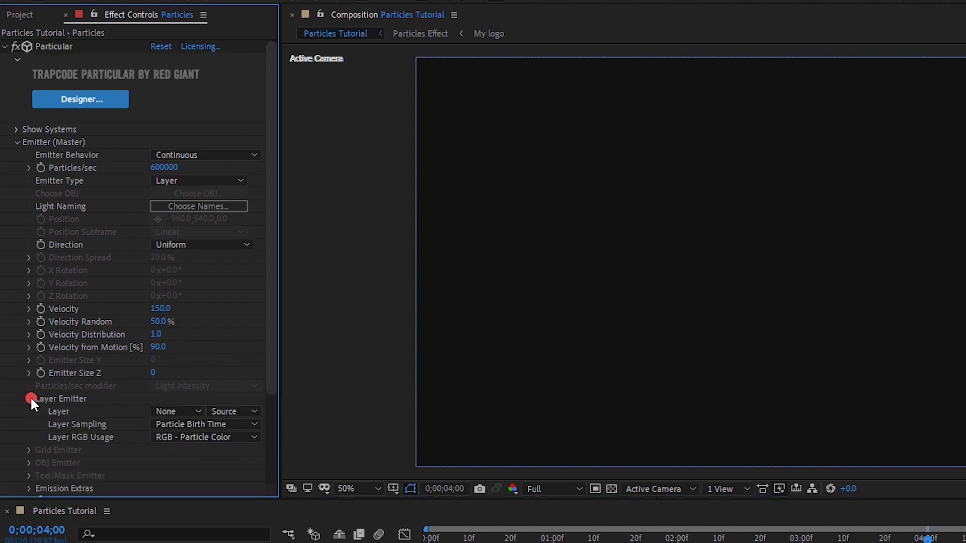
pyautogui.click(163, 411)
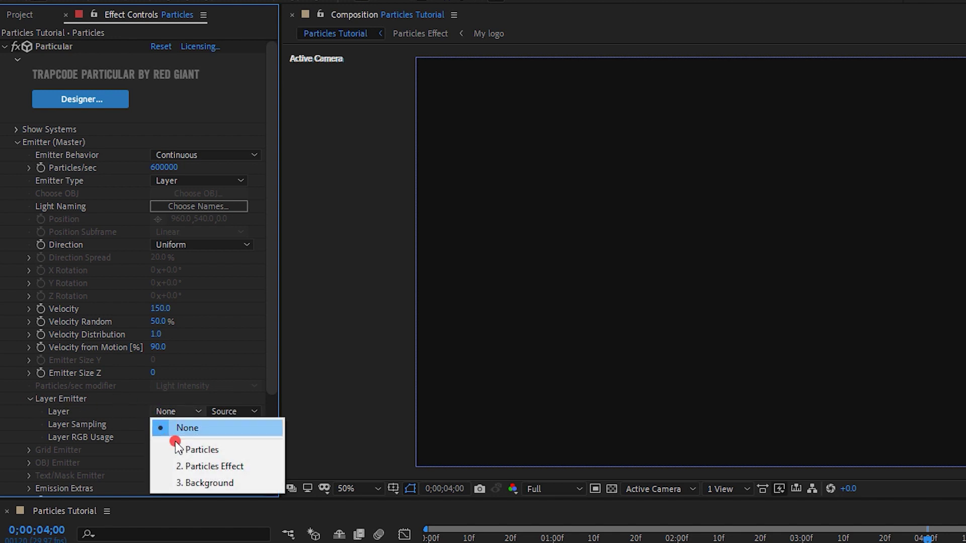
pyautogui.click(193, 466)
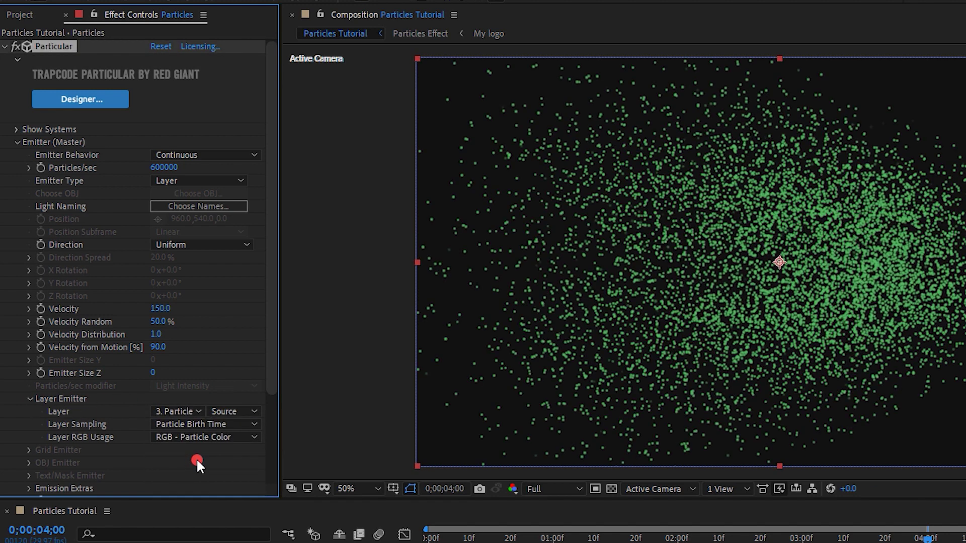
# Set particle Life to 1.5 seconds with 100% Life Random.
pyautogui.click(19, 142)
pyautogui.click(18, 155)
pyautogui.click(159, 163)
pyautogui.write('1.5')
pyautogui.click(215, 172)
pyautogui.click(158, 179)
pyautogui.write('100')
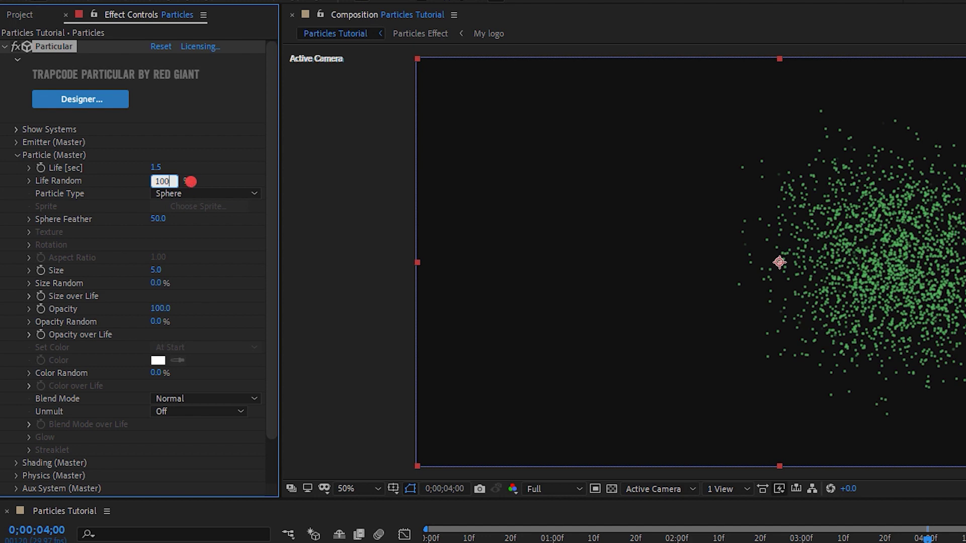
pyautogui.click(201, 173)
# Make particles Cloudlets with Feather 0 and Size Random 100%.
pyautogui.click(204, 193)
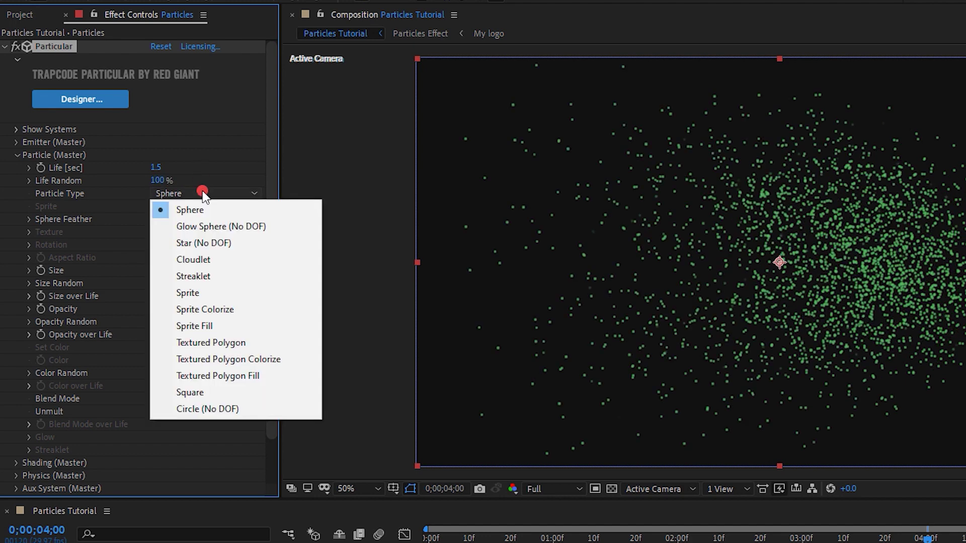
pyautogui.click(205, 260)
pyautogui.click(157, 219)
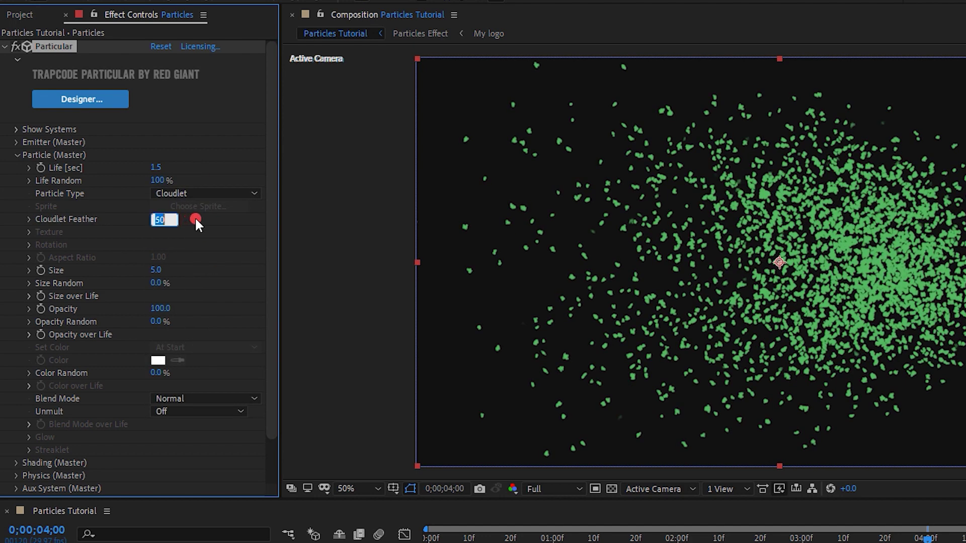
pyautogui.write('0')
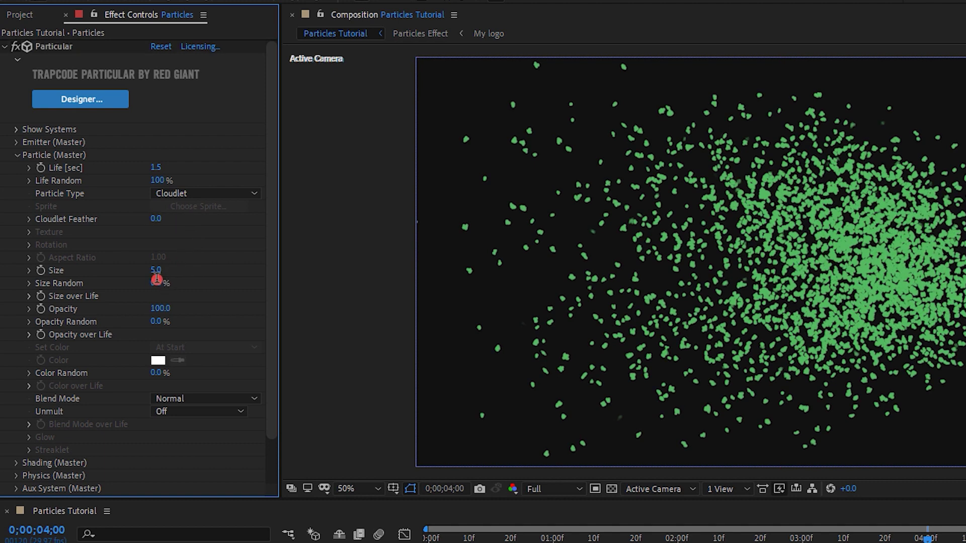
pyautogui.click(157, 282)
pyautogui.write('100')
pyautogui.click(360, 262)
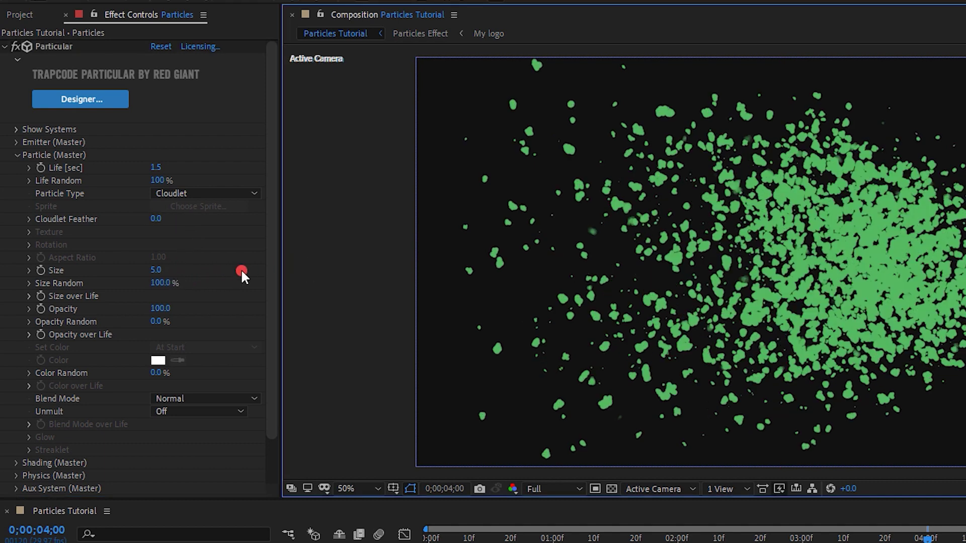
# Apply a linear shrinking preset to Size over Life.
pyautogui.click(29, 297)
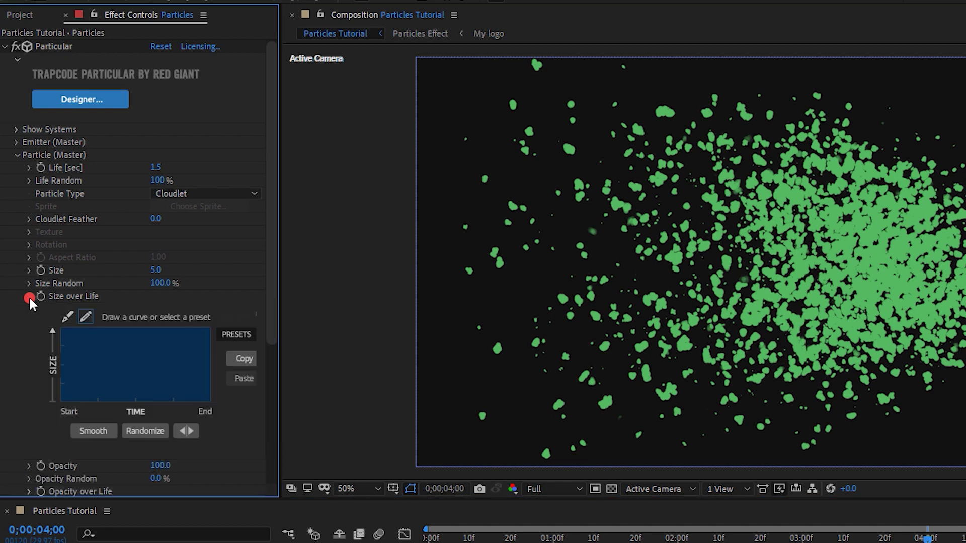
pyautogui.click(229, 333)
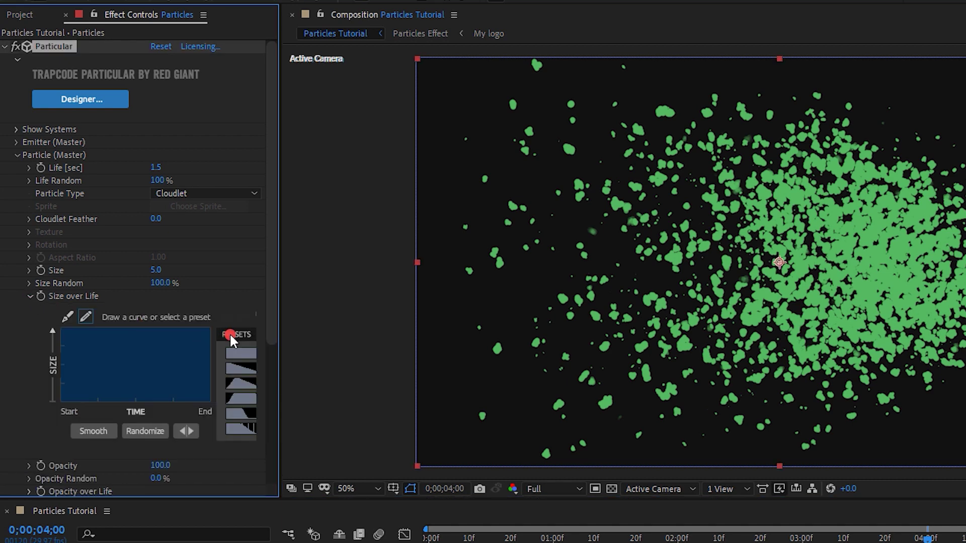
pyautogui.moveTo(288, 343); pyautogui.dragTo(315, 343)
pyautogui.click(247, 370)
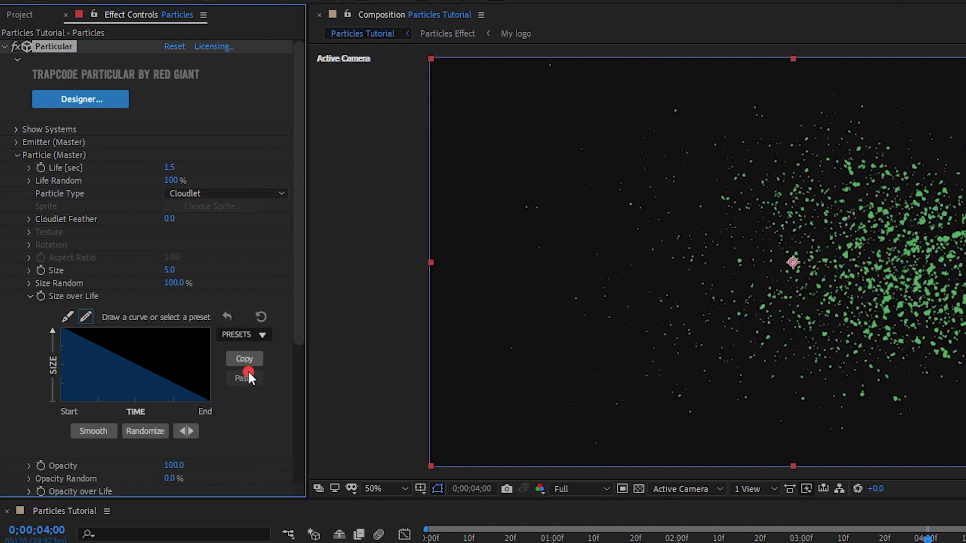
pyautogui.click(30, 296)
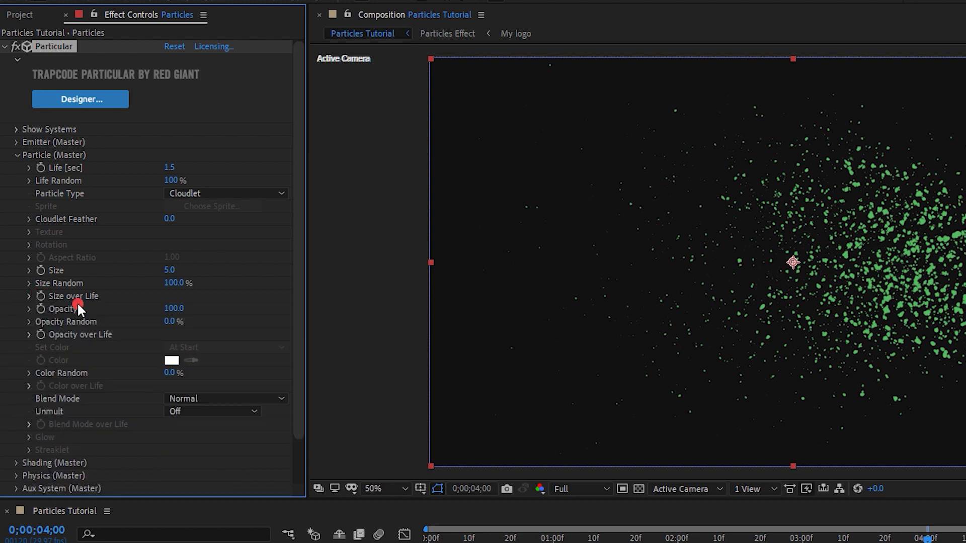
# Set Opacity Random to 15% and a fade-out preset for Opacity over Life.
pyautogui.write('15')
pyautogui.press('Return')
pyautogui.click(30, 332)
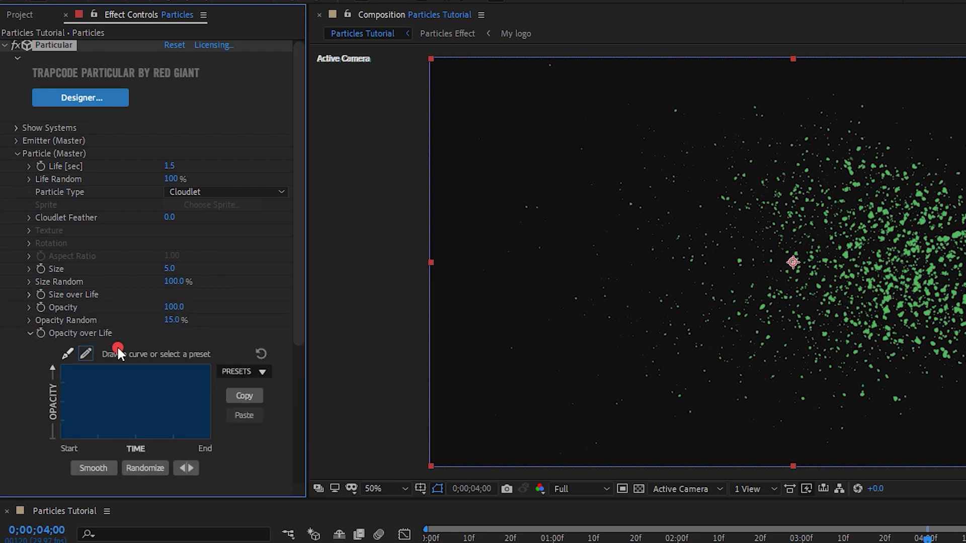
pyautogui.click(240, 371)
pyautogui.click(247, 460)
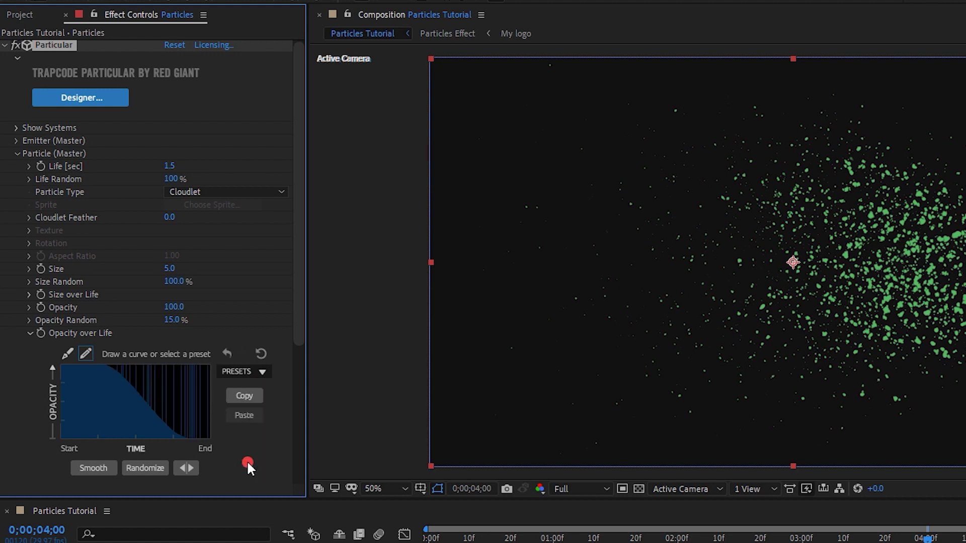
pyautogui.click(16, 153)
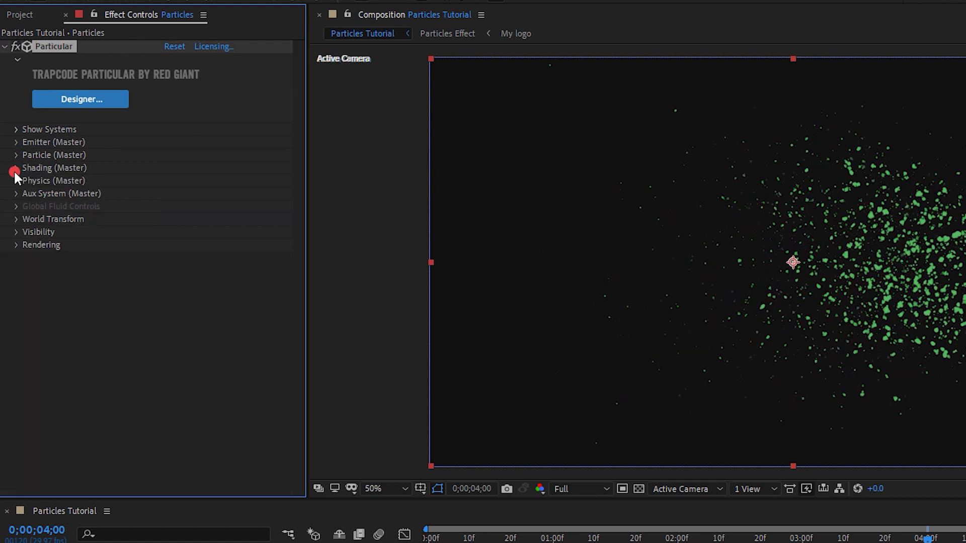
# Turn Shadowlet for Main and Shadowlet for Aux both On.
pyautogui.click(14, 170)
pyautogui.click(215, 301)
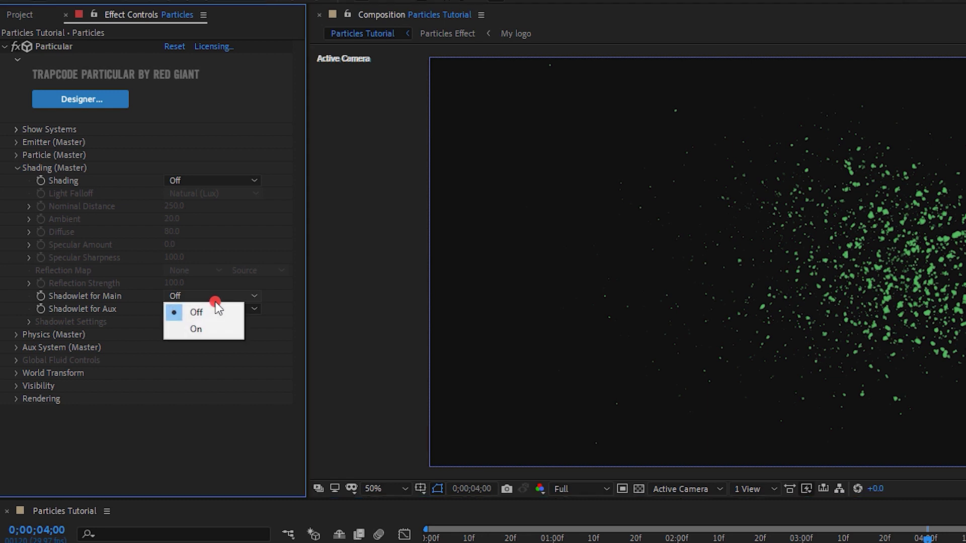
pyautogui.click(204, 328)
pyautogui.click(210, 313)
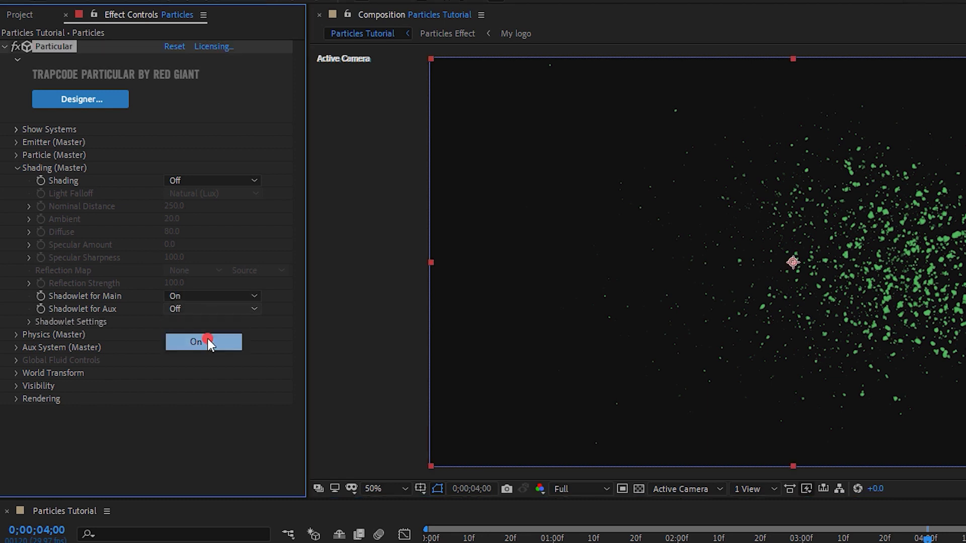
pyautogui.click(207, 340)
# Set Shadowlet Opacity to 3 and Adjust Size to 130.
pyautogui.click(29, 321)
pyautogui.click(167, 385)
pyautogui.write('3')
pyautogui.click(231, 385)
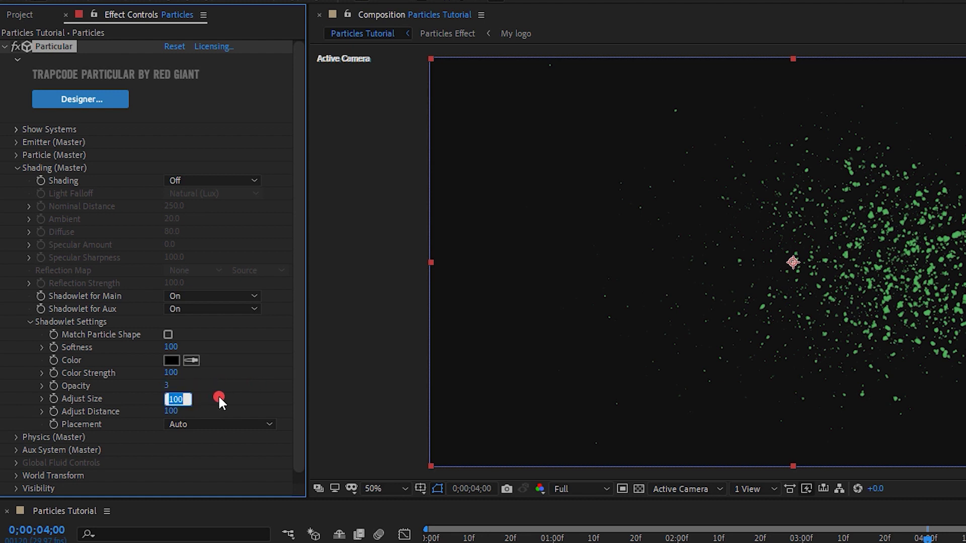
pyautogui.write('130')
pyautogui.click(232, 395)
# In Physics > Air, set Wind Y to -100.
pyautogui.click(15, 167)
pyautogui.click(16, 180)
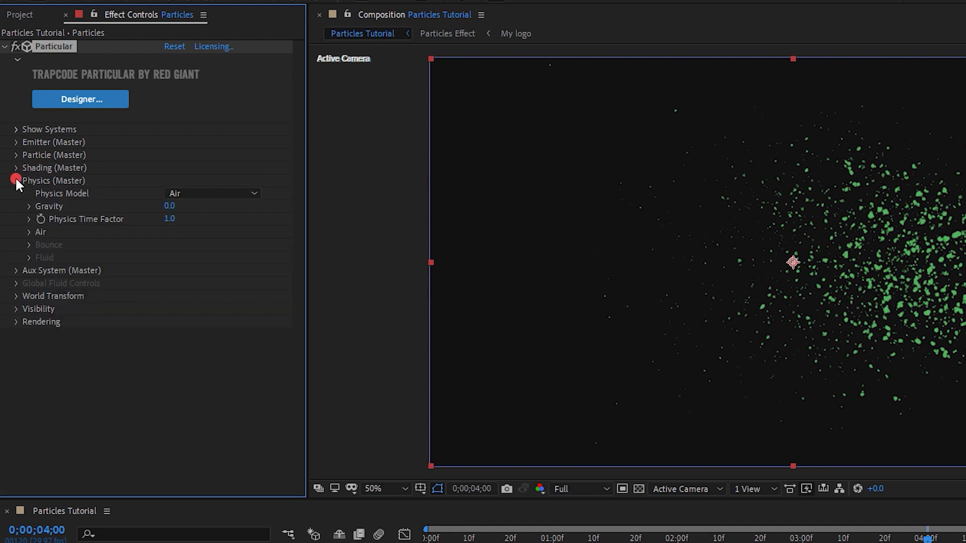
pyautogui.click(29, 231)
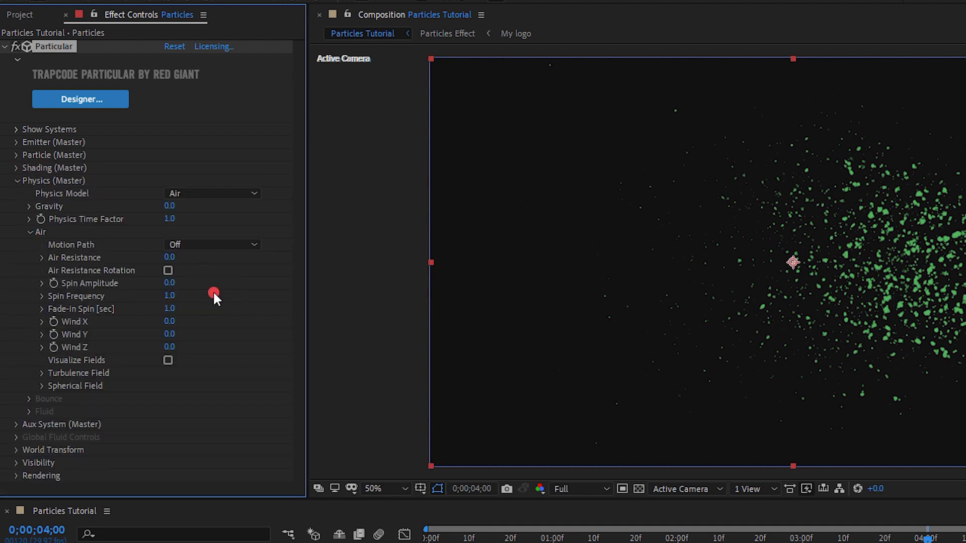
pyautogui.click(170, 334)
pyautogui.write('-100')
pyautogui.press('Return')
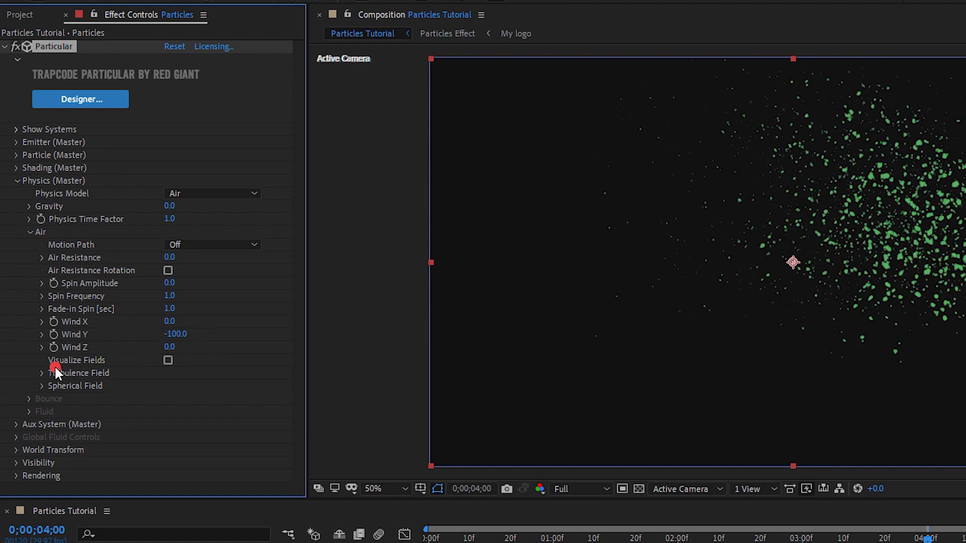
# Set Turbulence Field Affect Position 150, Fade-in Time 0.1 and Complexity 1.
pyautogui.click(41, 373)
pyautogui.scroll(-2, 178, 365)
pyautogui.scroll(-2, 233, 373)
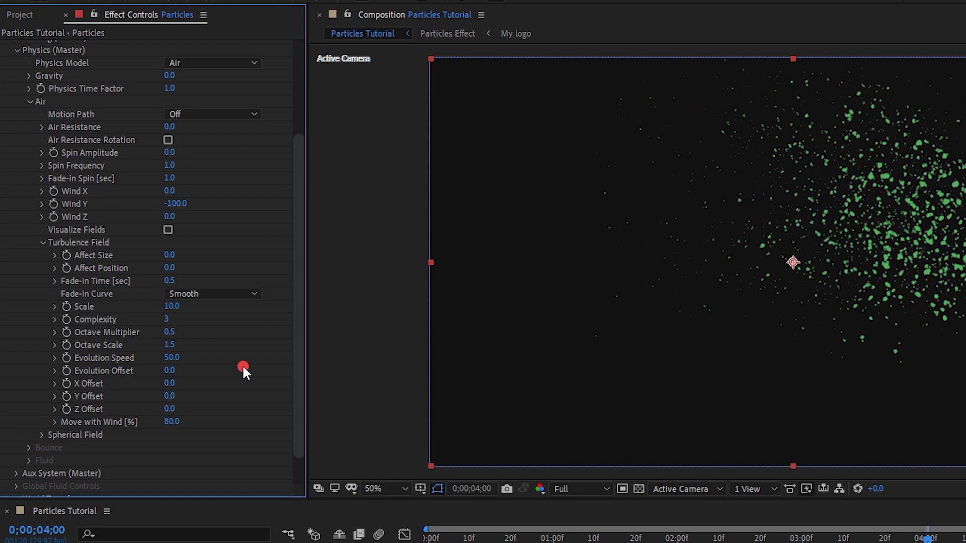
pyautogui.click(169, 268)
pyautogui.write('150')
pyautogui.press('Return')
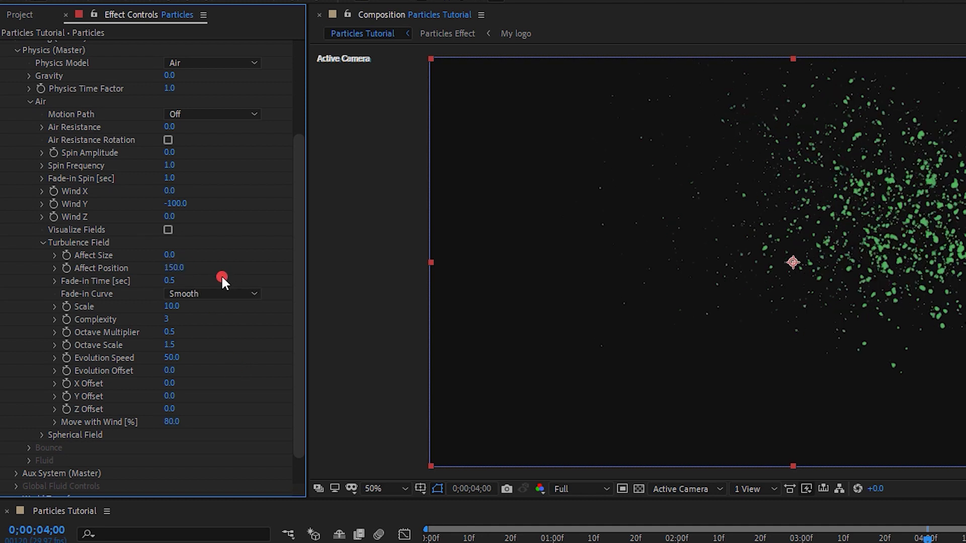
pyautogui.click(170, 281)
pyautogui.write('0.1')
pyautogui.press('Return')
pyautogui.click(171, 319)
pyautogui.write('1')
pyautogui.press('Return')
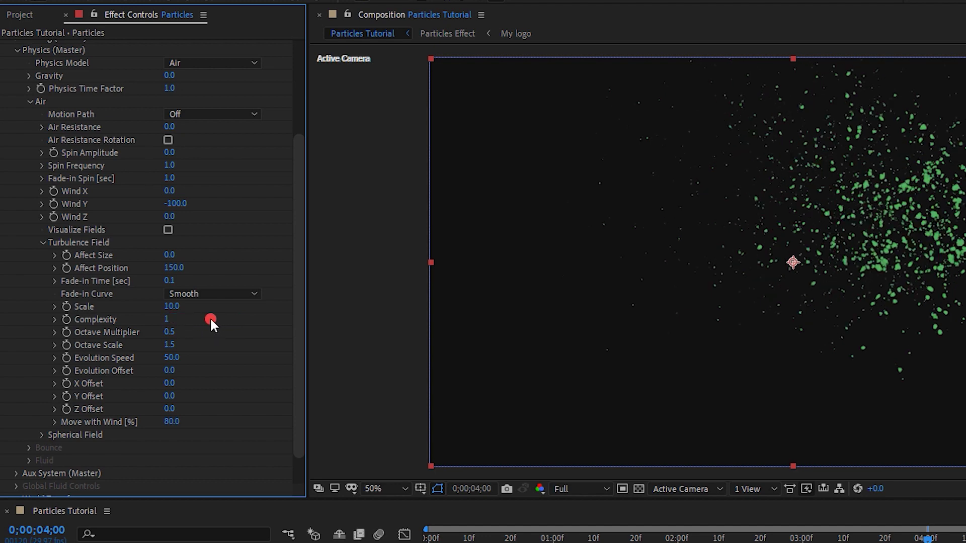
pyautogui.scroll(2, 17, 53)
pyautogui.click(16, 86)
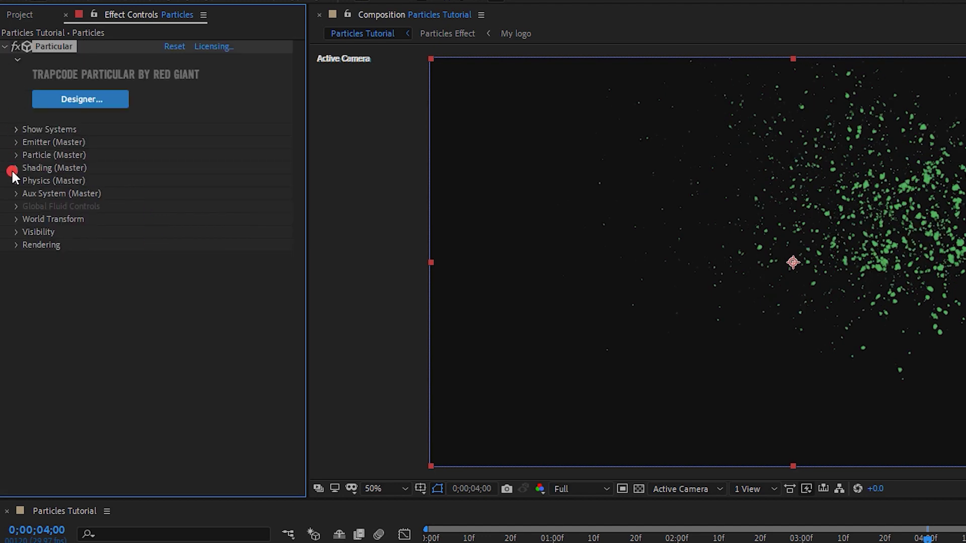
# Switch Particular's Rendering Motion Blur to On and preview the burst from the start.
pyautogui.click(16, 245)
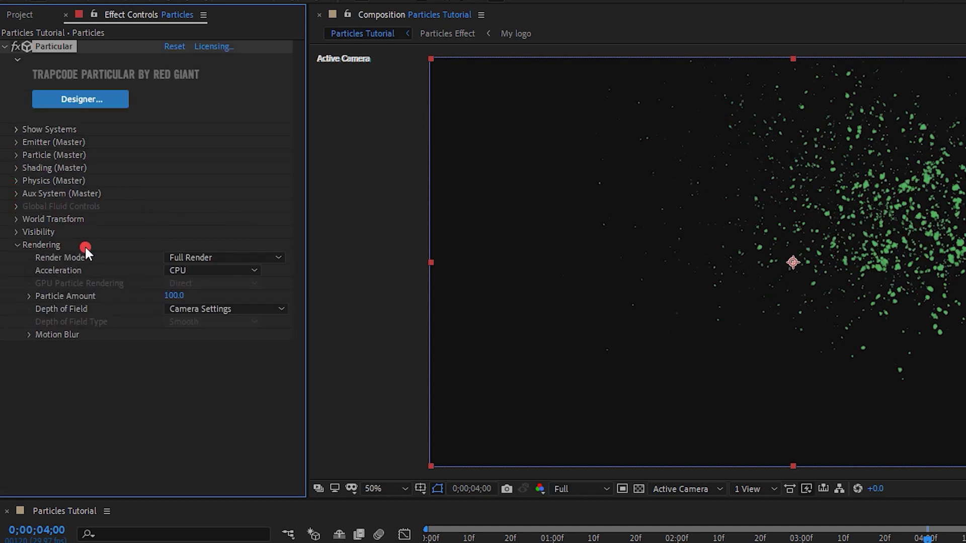
pyautogui.click(29, 334)
pyautogui.click(215, 351)
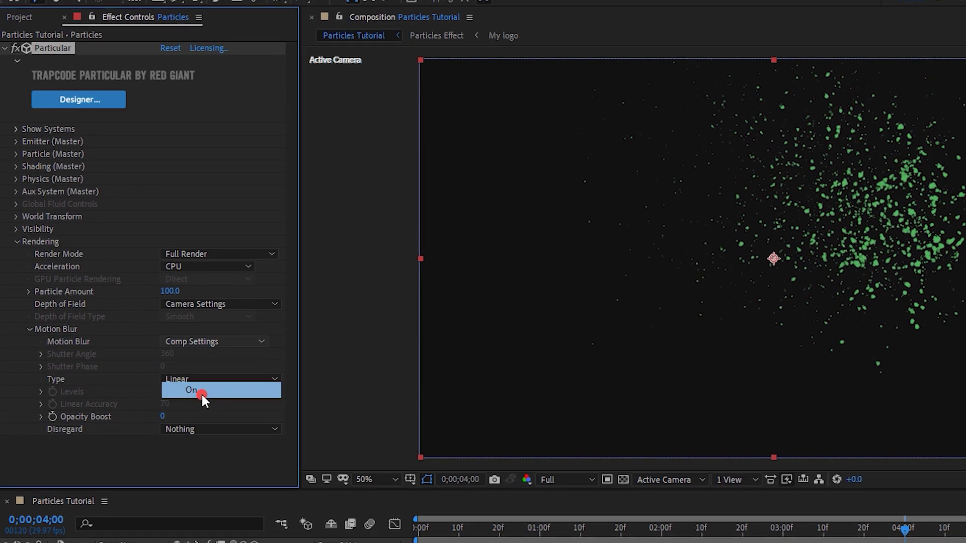
pyautogui.click(199, 396)
pyautogui.click(17, 245)
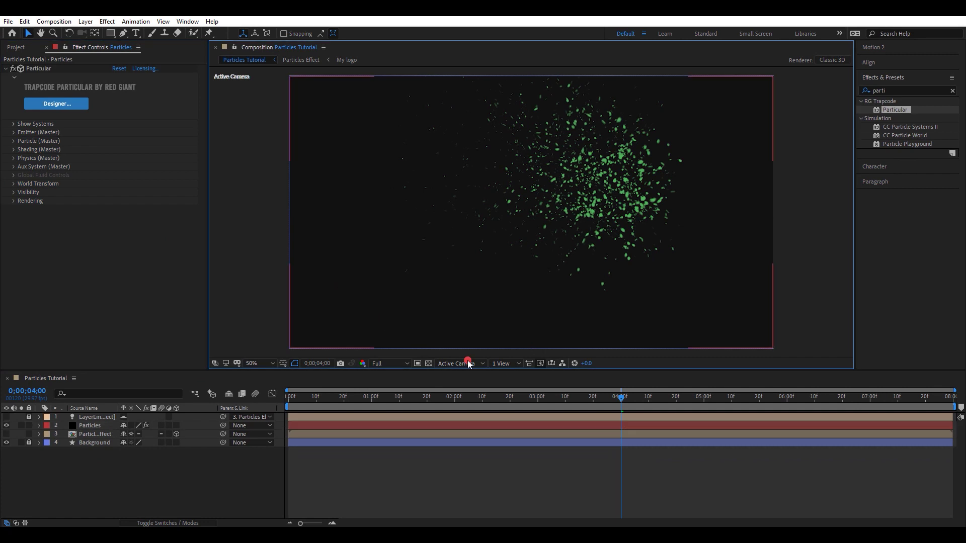
pyautogui.moveTo(644, 408); pyautogui.dragTo(288, 400)
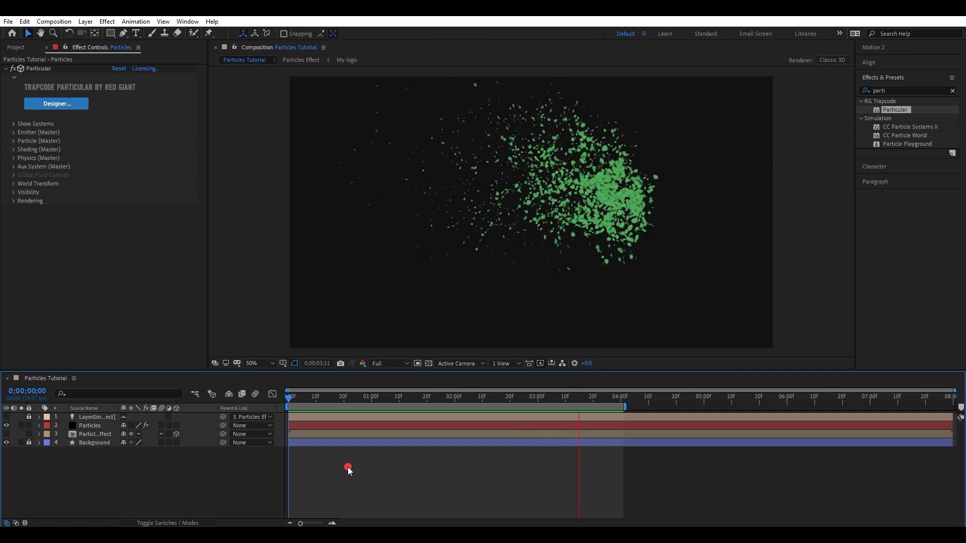
pyautogui.click(290, 400)
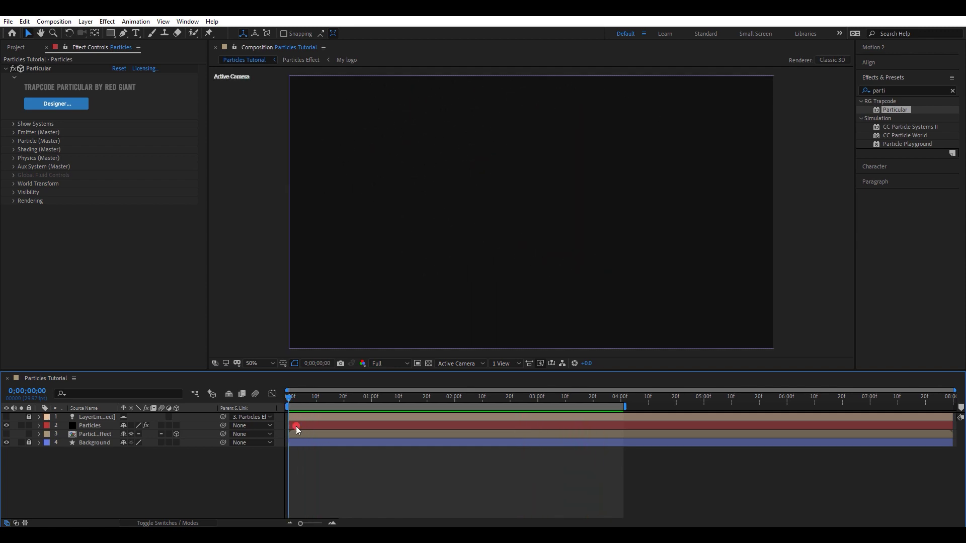
# Apply Sharpen (searched as 'shar') to the Particles layer with Sharpen Amount 100.
pyautogui.click(98, 426)
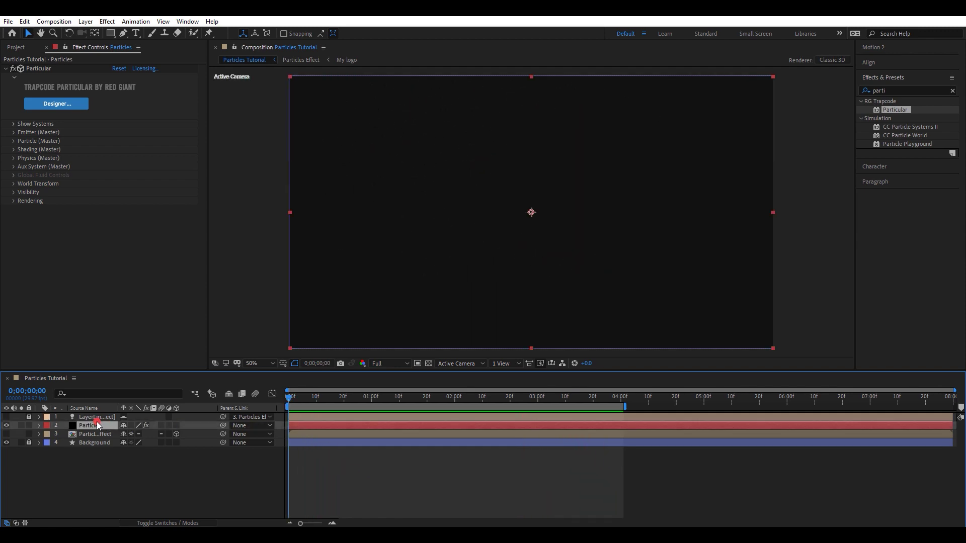
pyautogui.click(891, 90)
pyautogui.write('shar')
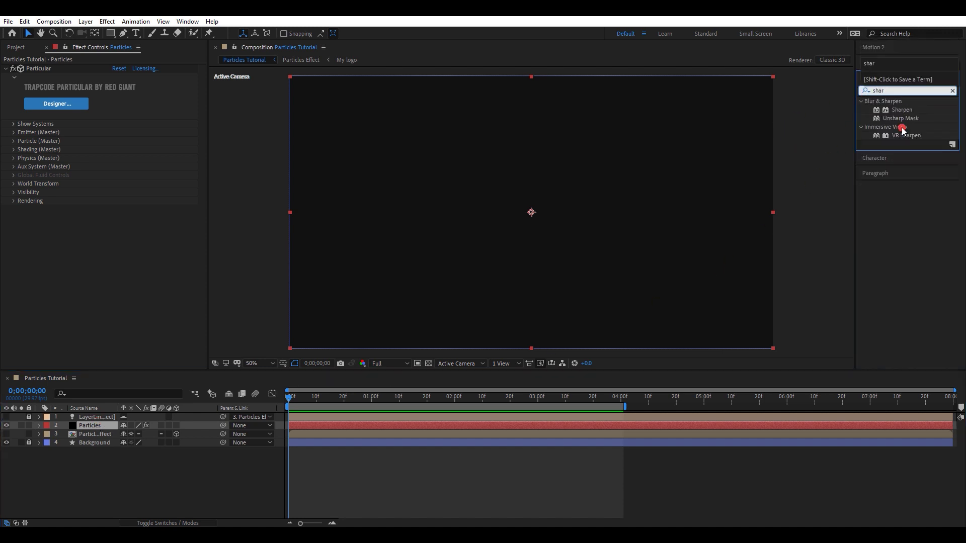
pyautogui.moveTo(901, 110); pyautogui.dragTo(90, 259)
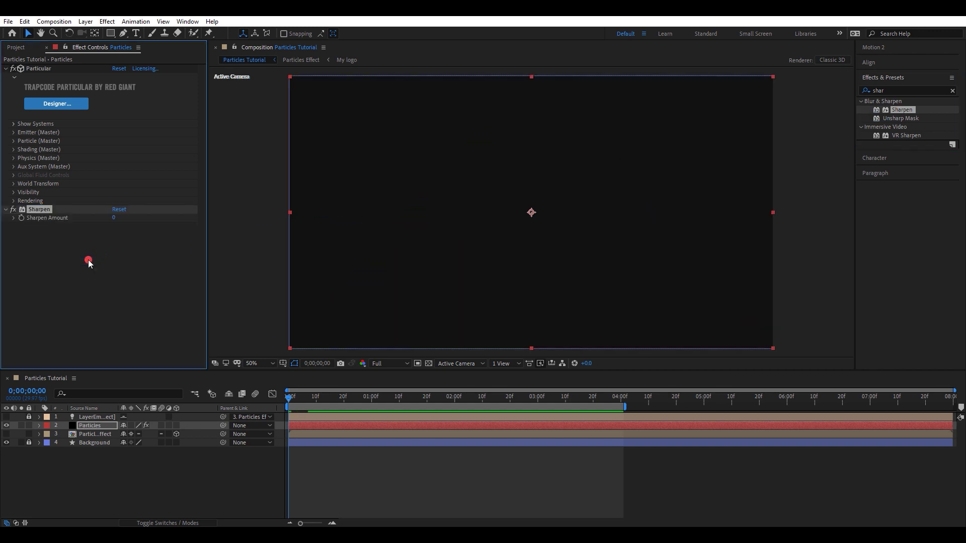
pyautogui.click(116, 218)
pyautogui.write('100')
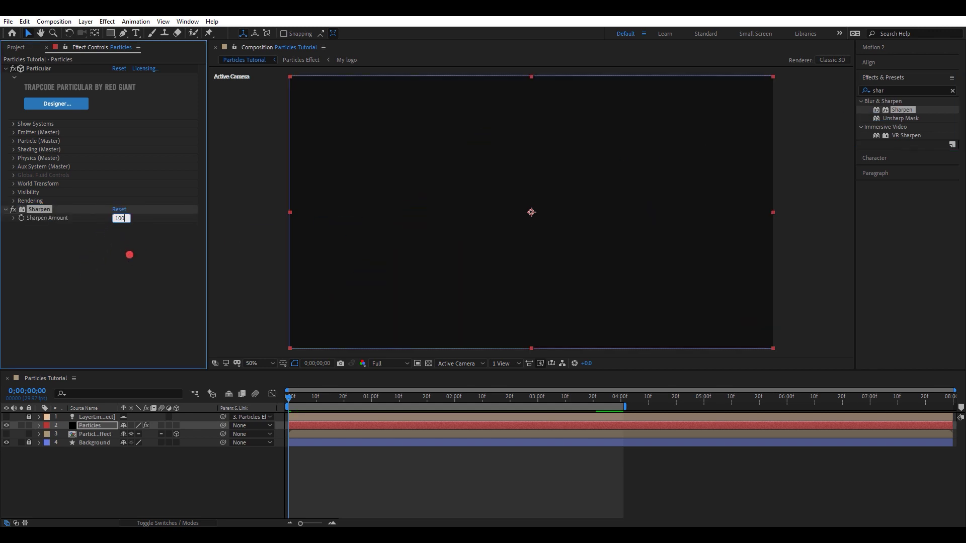
pyautogui.press('Return')
pyautogui.click(321, 441)
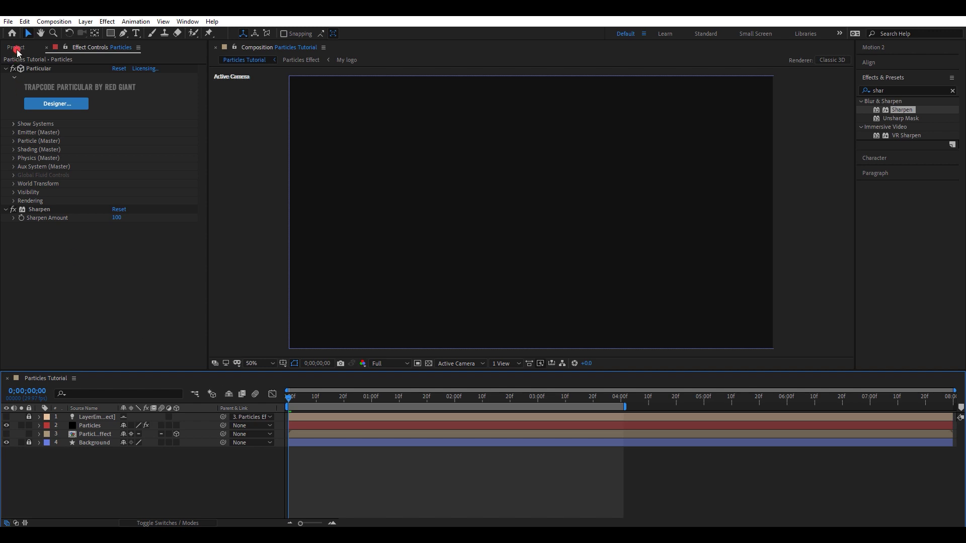
# Add the My logo composition as a layer in the Particles Tutorial timeline.
pyautogui.click(16, 47)
pyautogui.click(29, 167)
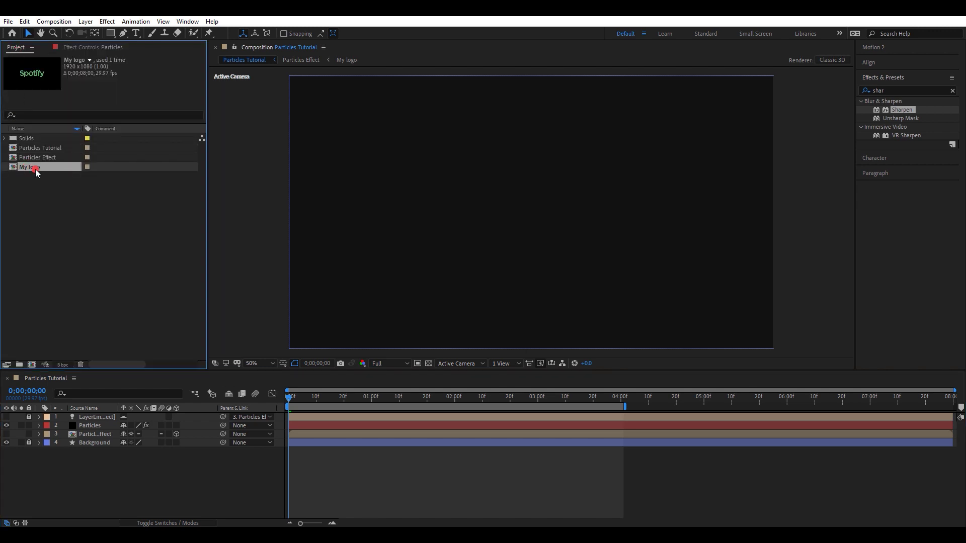
pyautogui.moveTo(38, 171); pyautogui.dragTo(73, 439)
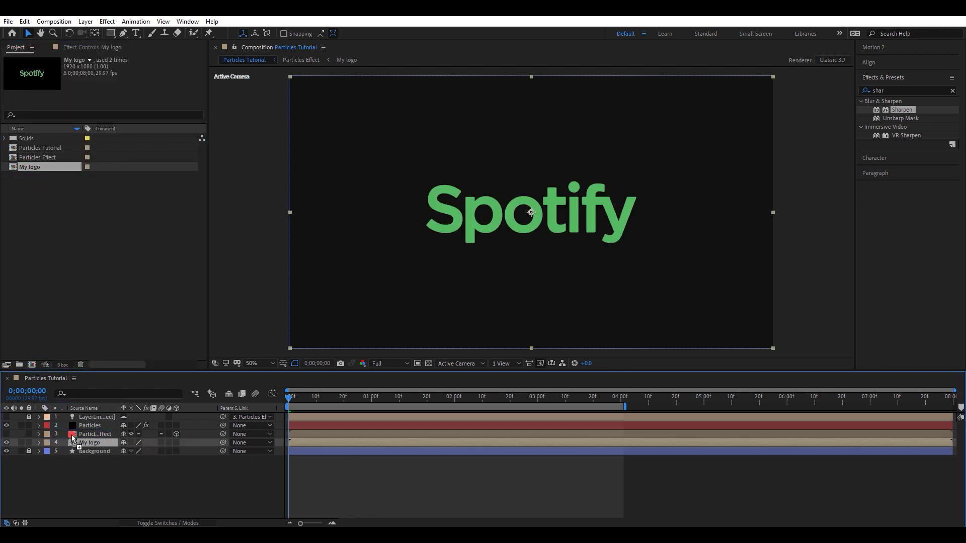
# Search 'linea' in Effects & Presets and select Linear Wipe.
pyautogui.click(880, 90)
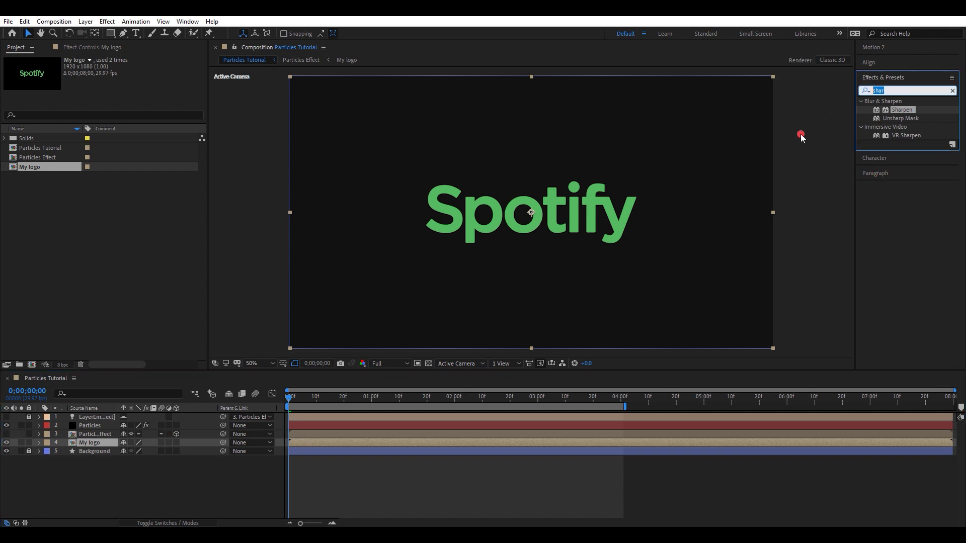
pyautogui.write('linea')
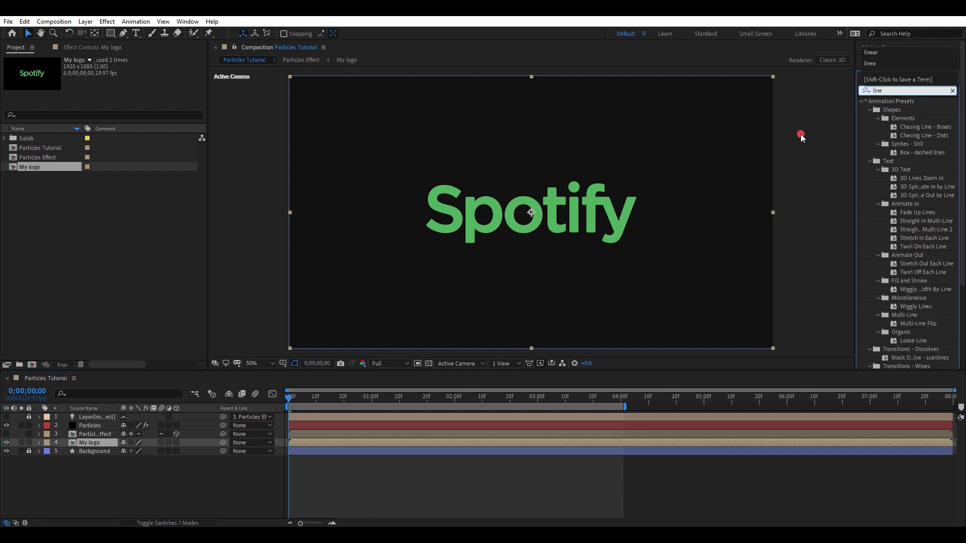
pyautogui.click(907, 152)
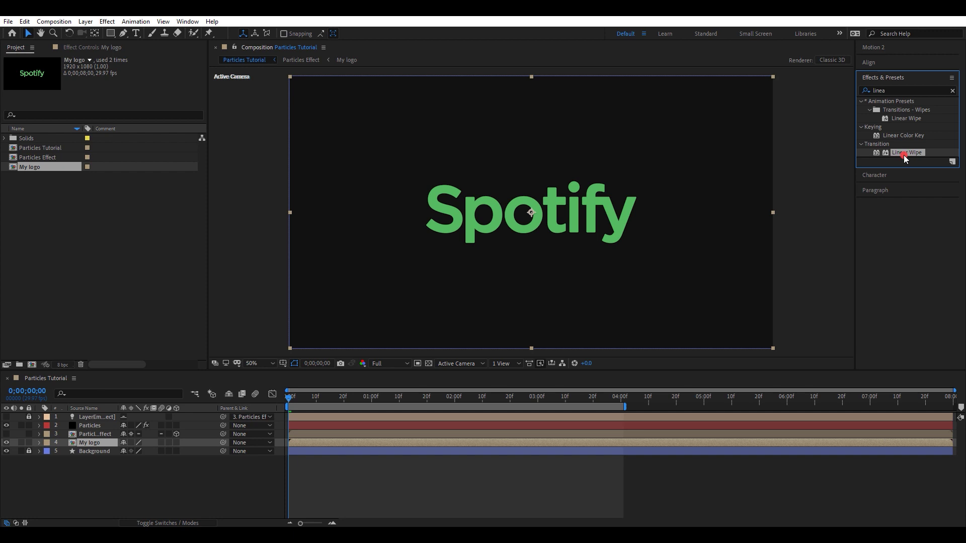
# Apply Linear Wipe to My logo with Wipe Angle 270° and Transition Completion 100%.
pyautogui.moveTo(907, 152); pyautogui.dragTo(97, 442)
pyautogui.click(129, 86)
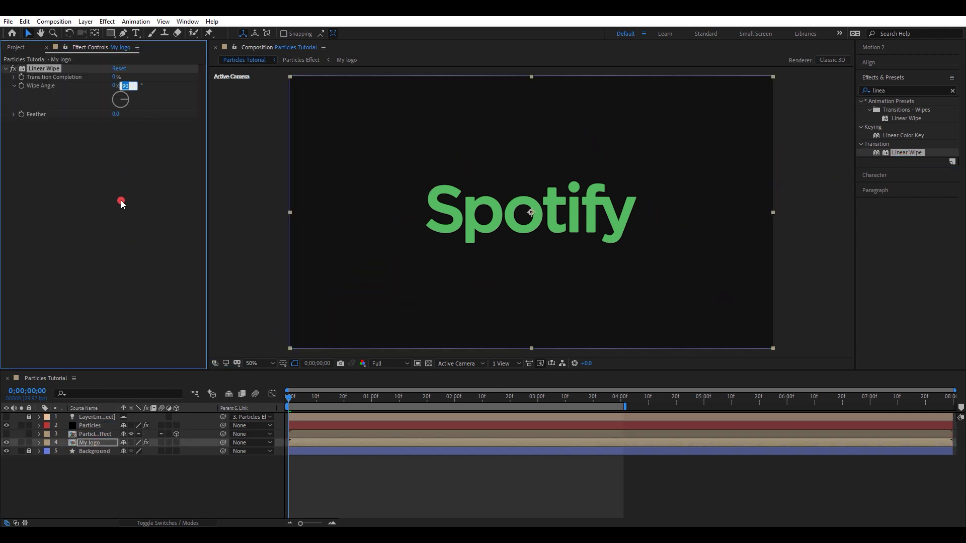
pyautogui.press('Return')
pyautogui.press('Tab')
pyautogui.write('10')
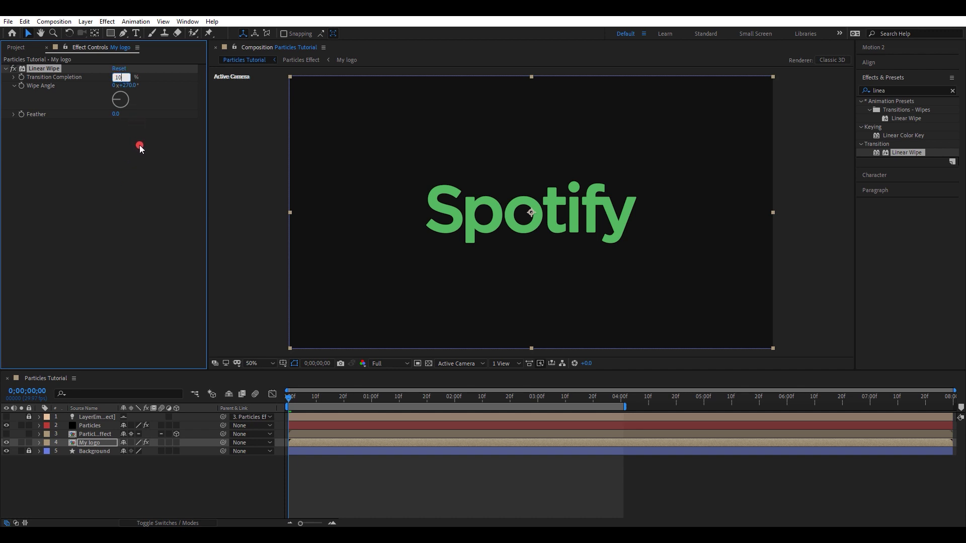
pyautogui.write('0')
pyautogui.press('Return')
# Keyframe Transition Completion at 100% at 0s and 0% at 4s.
pyautogui.moveTo(325, 398); pyautogui.dragTo(207, 439)
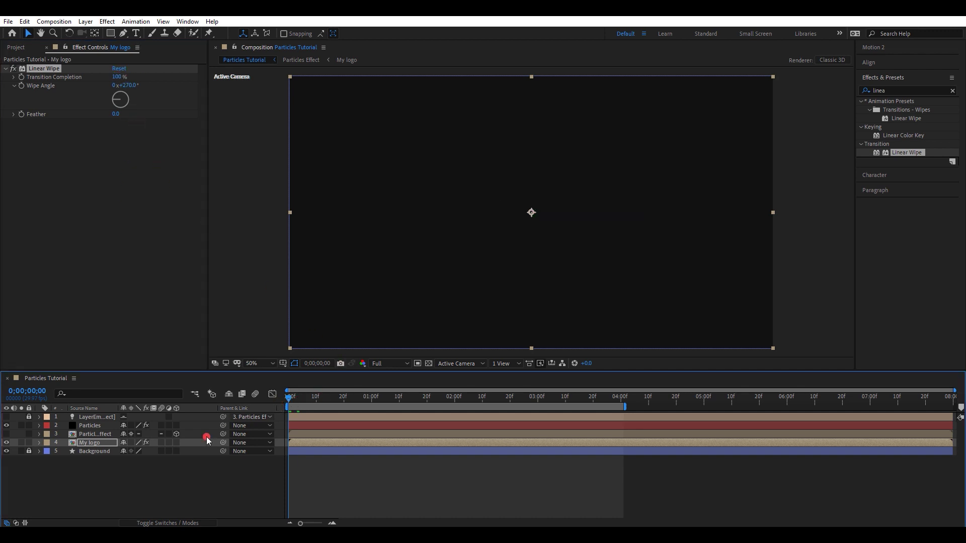
pyautogui.click(21, 76)
pyautogui.click(619, 397)
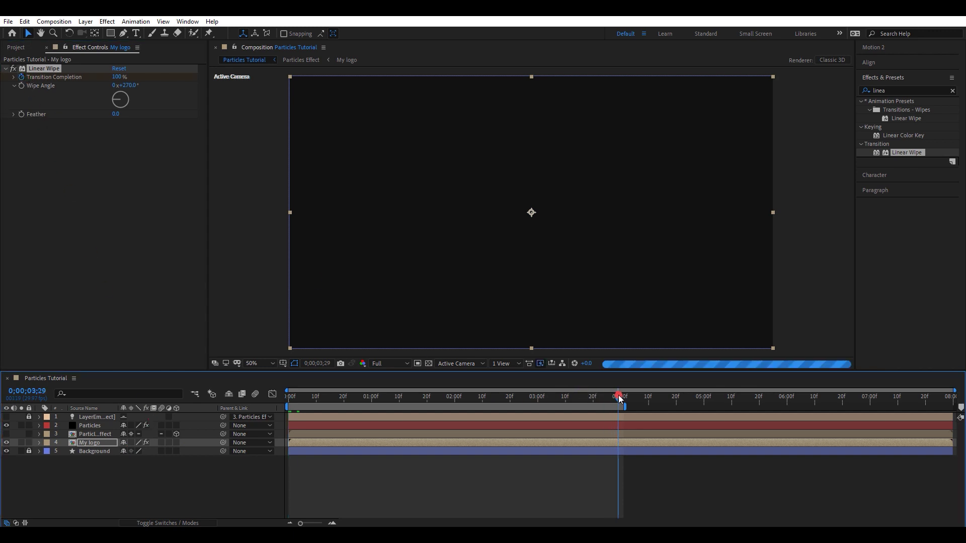
pyautogui.moveTo(619, 399); pyautogui.dragTo(621, 400)
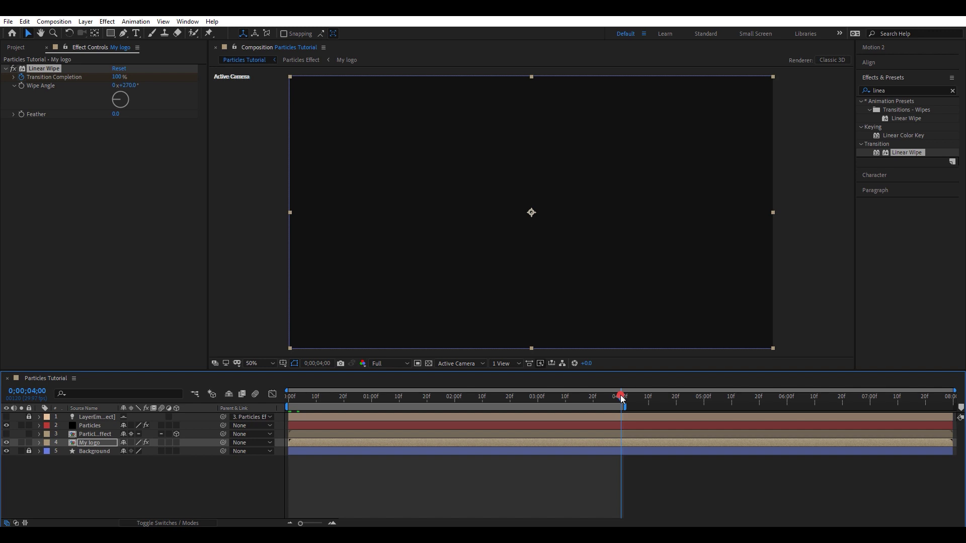
pyautogui.click(119, 77)
pyautogui.write('0')
pyautogui.click(151, 158)
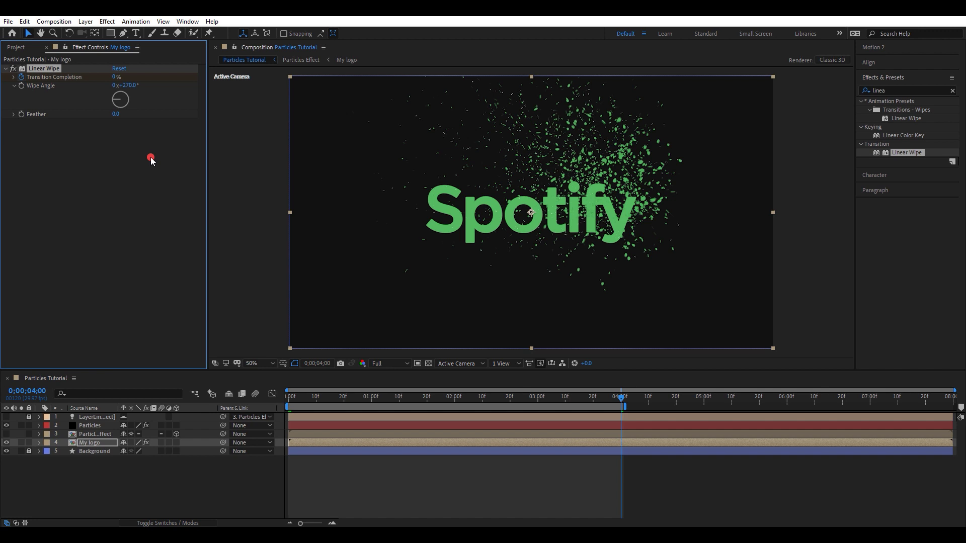
# Set the Linear Wipe Feather to 25.
pyautogui.click(116, 115)
pyautogui.write('25')
pyautogui.press('Return')
# Rewind to the start and play a preview of the particle logo reveal.
pyautogui.click(339, 457)
pyautogui.press('Home')
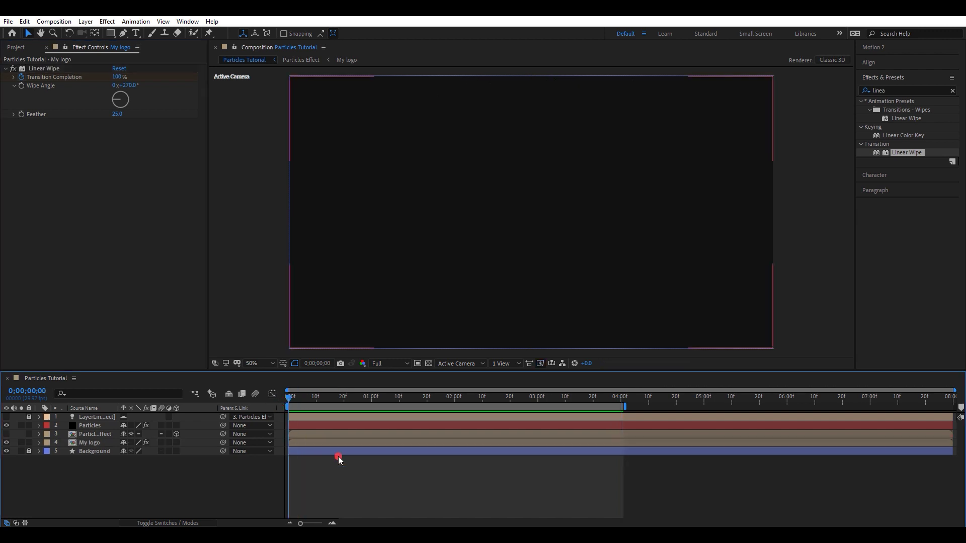
pyautogui.press('space')
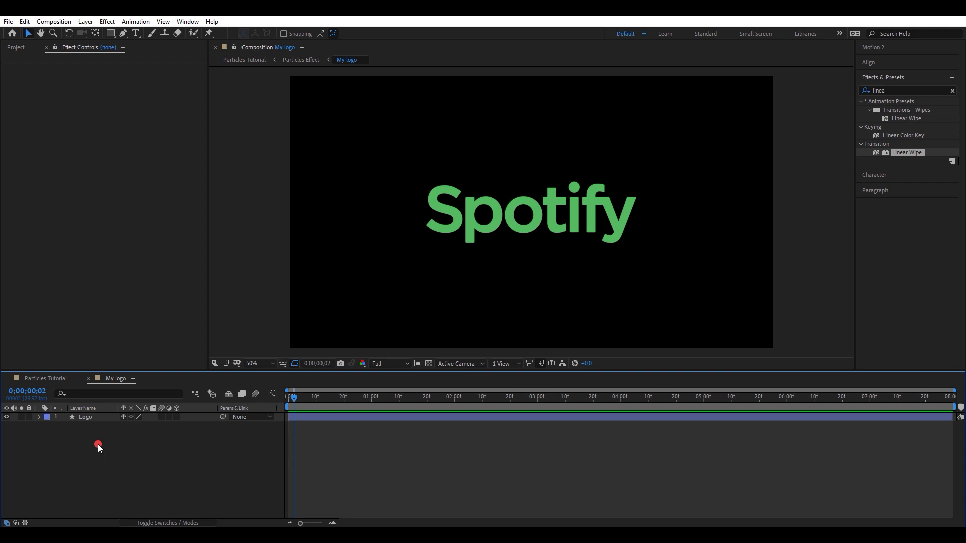
# Scrub My logo to check the FedEx logo, then return to Particles Tutorial at 0s.
pyautogui.click(481, 237)
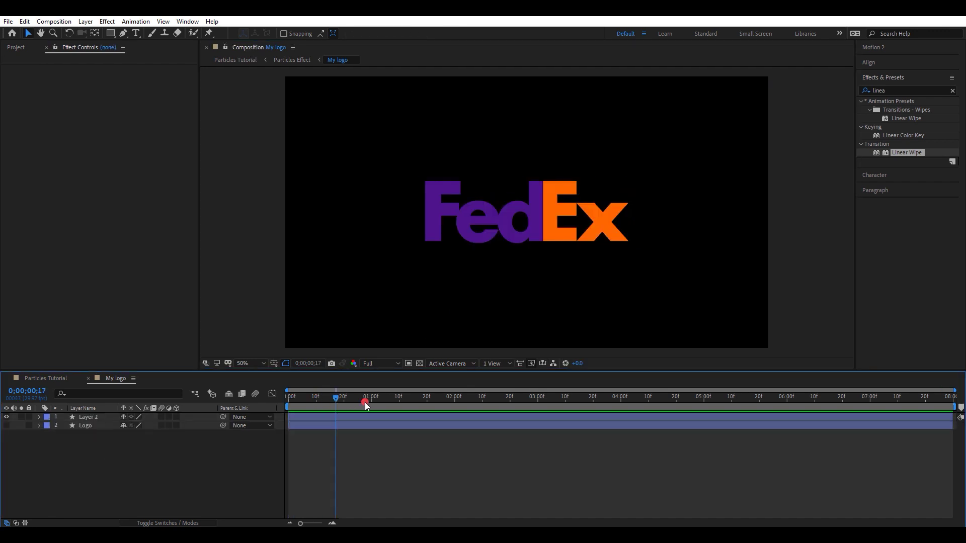
pyautogui.moveTo(364, 402); pyautogui.dragTo(476, 407)
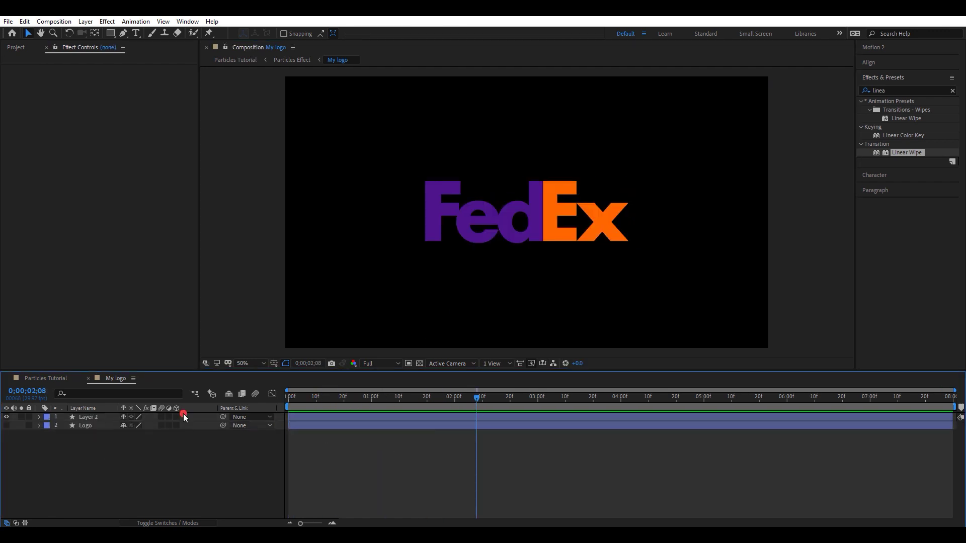
pyautogui.click(41, 378)
pyautogui.moveTo(310, 401); pyautogui.dragTo(270, 399)
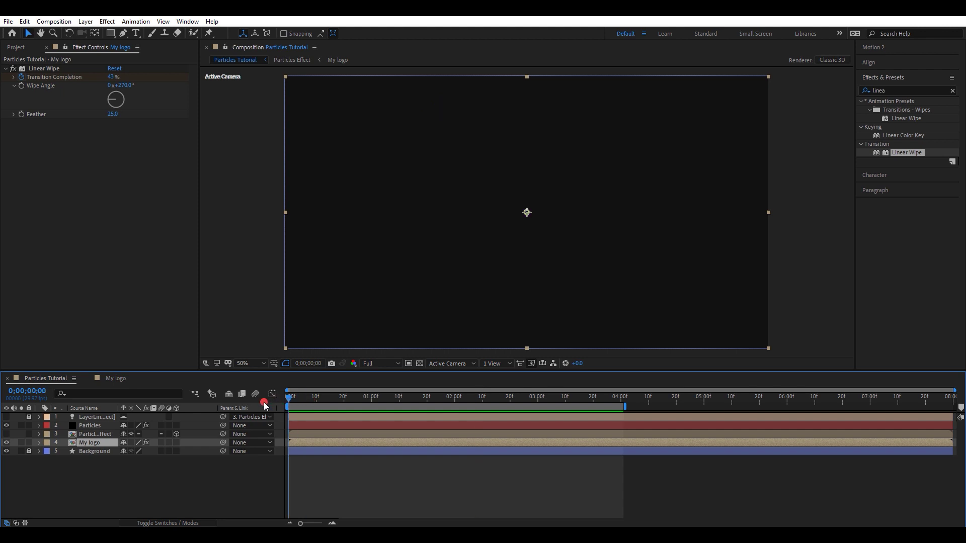
pyautogui.click(259, 287)
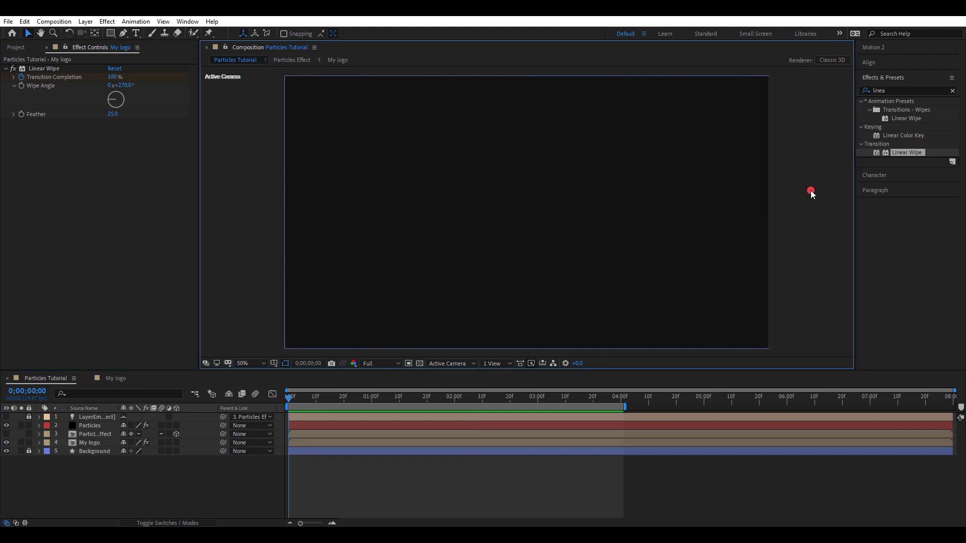